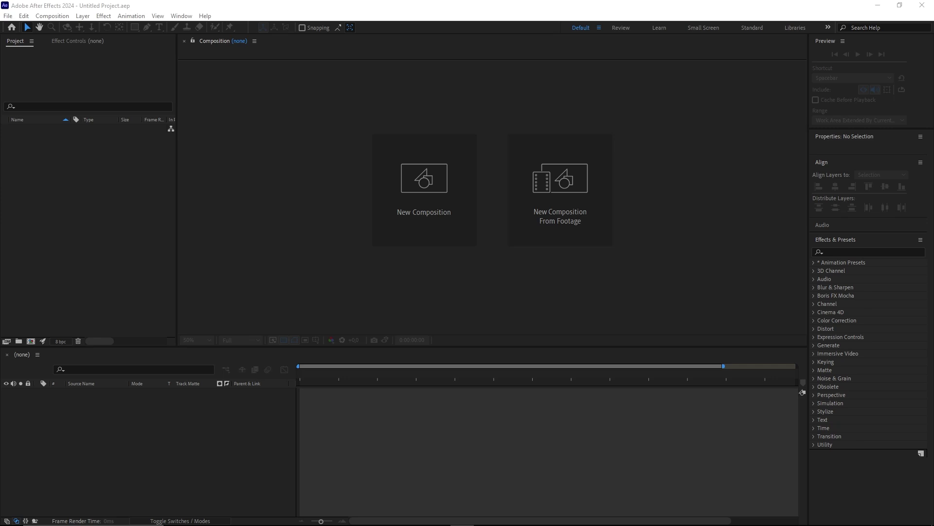
Create a new composition named 'Animated Paper Texture' and bring up the file import dialog.
left_click(549, 452)
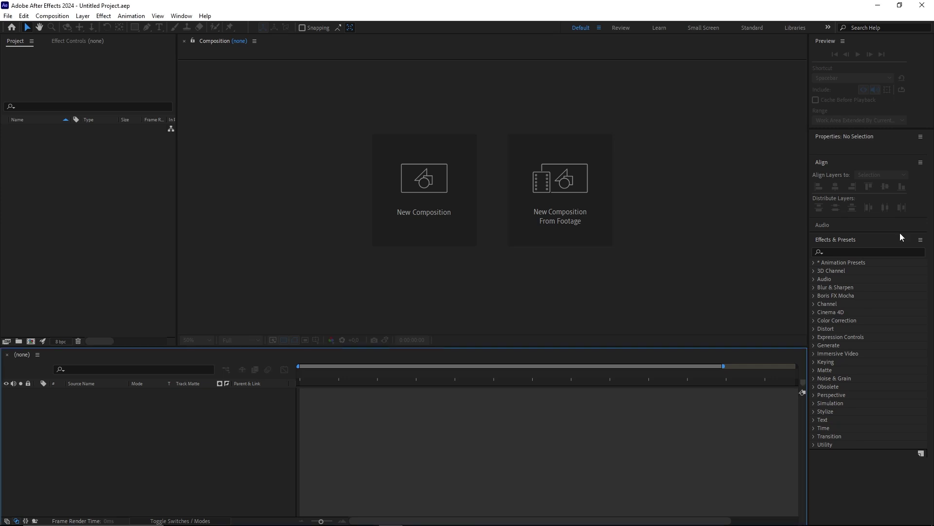
left_click(416, 222)
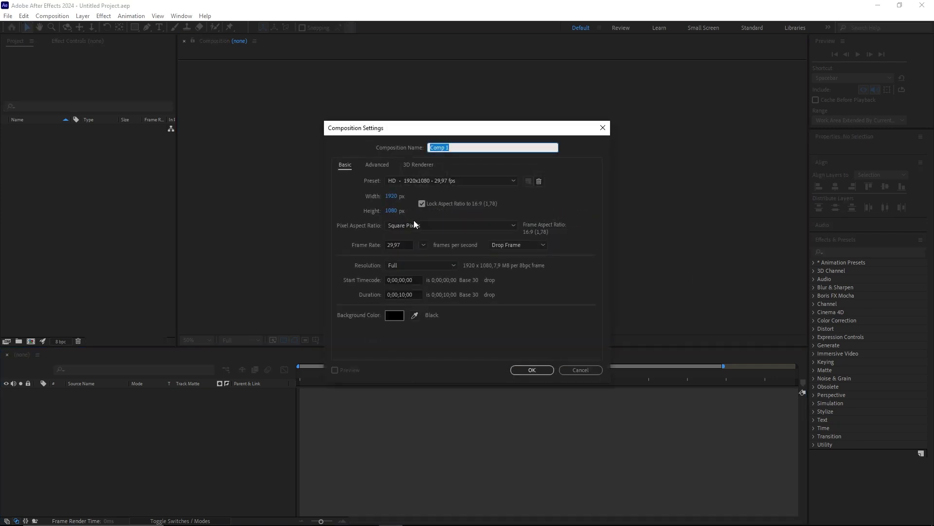
type("An")
type("imated Paper Texture")
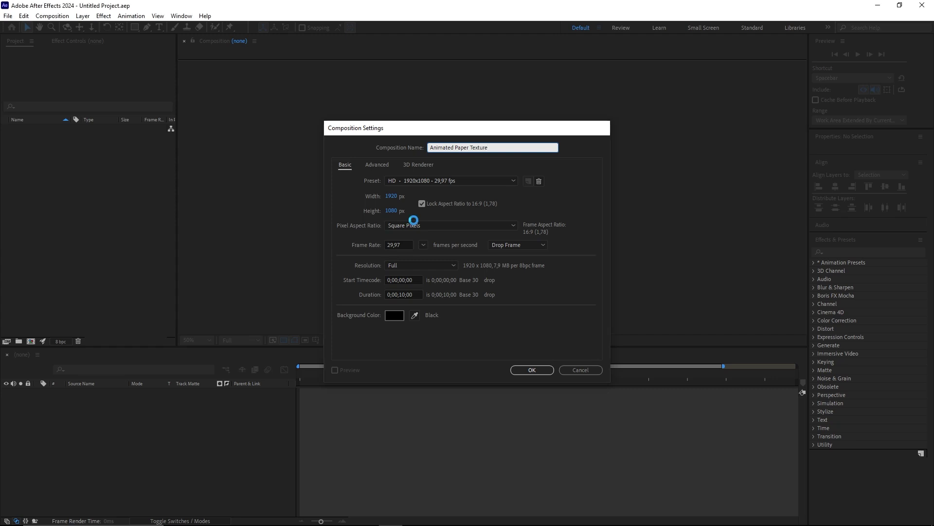
key("Return")
key("ctrl+i")
Add both paper textures to the timeline, fit them to the comp, and duplicate them into four layers.
left_click_drag(328, 232, 86, 216)
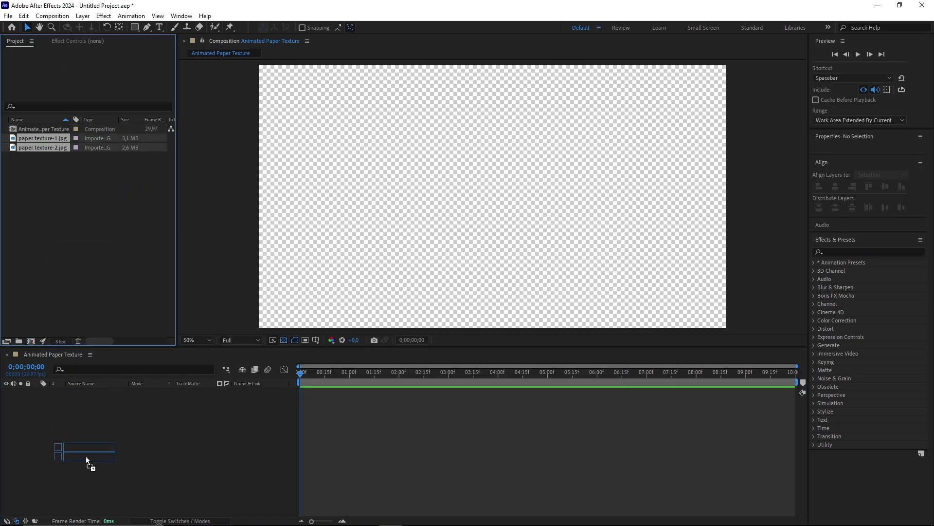
left_click_drag(86, 457, 86, 456)
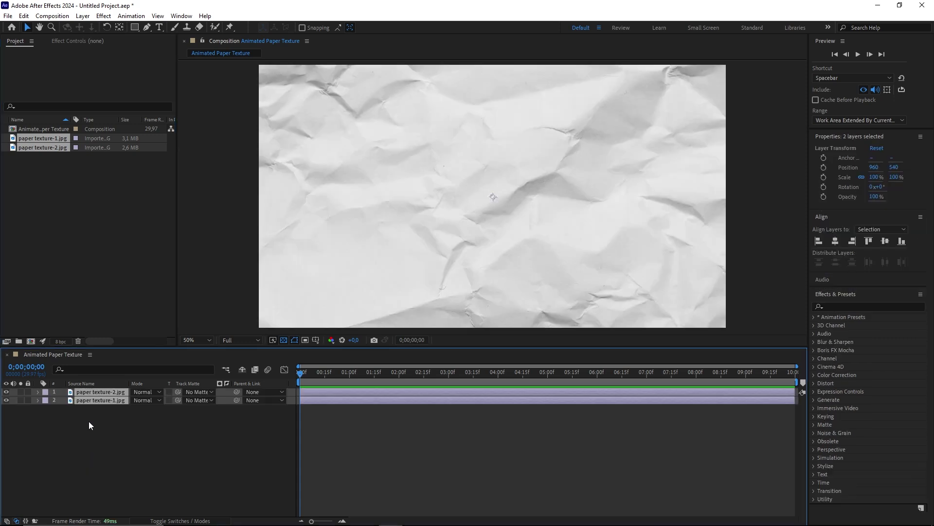
right_click(93, 401)
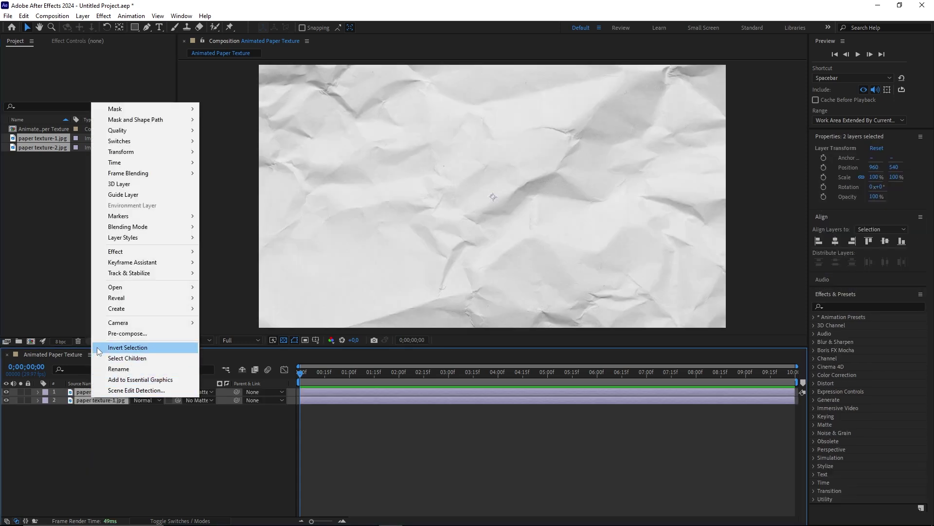
mouse_move(128, 154)
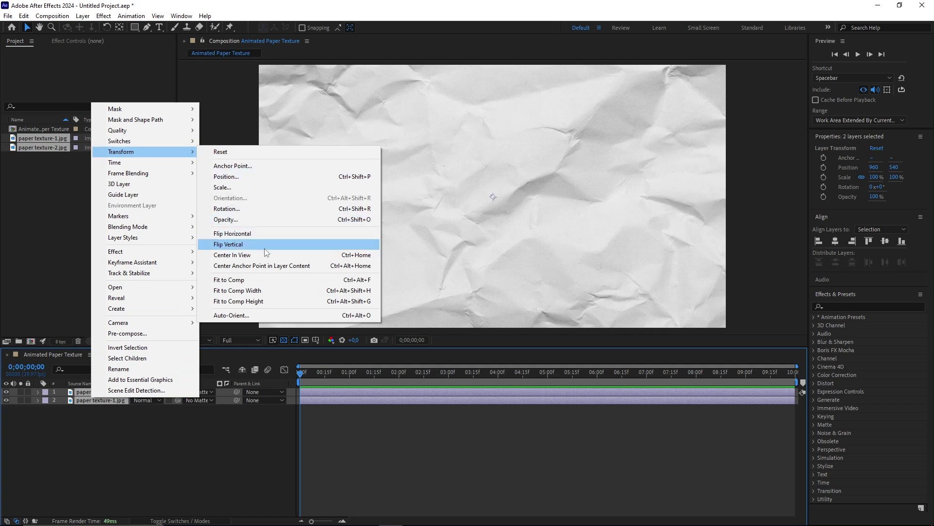
left_click(242, 280)
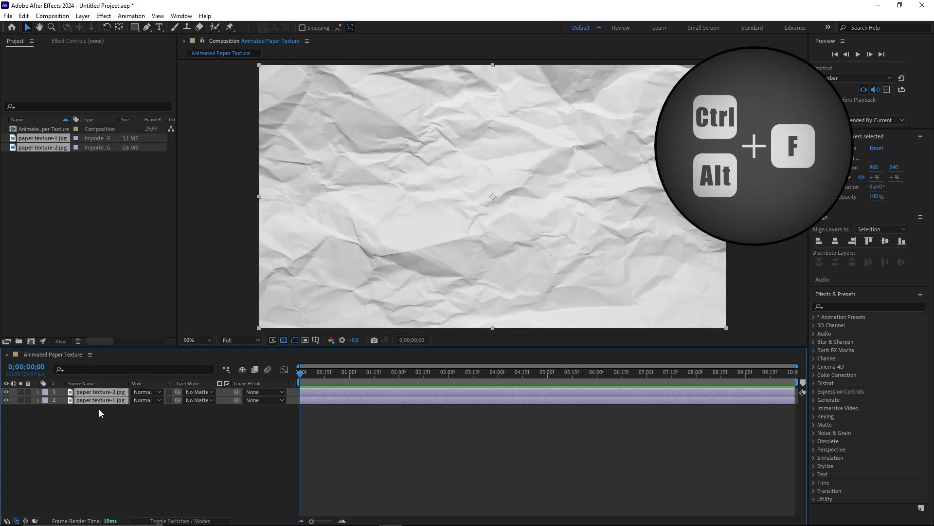
key("ctrl+d")
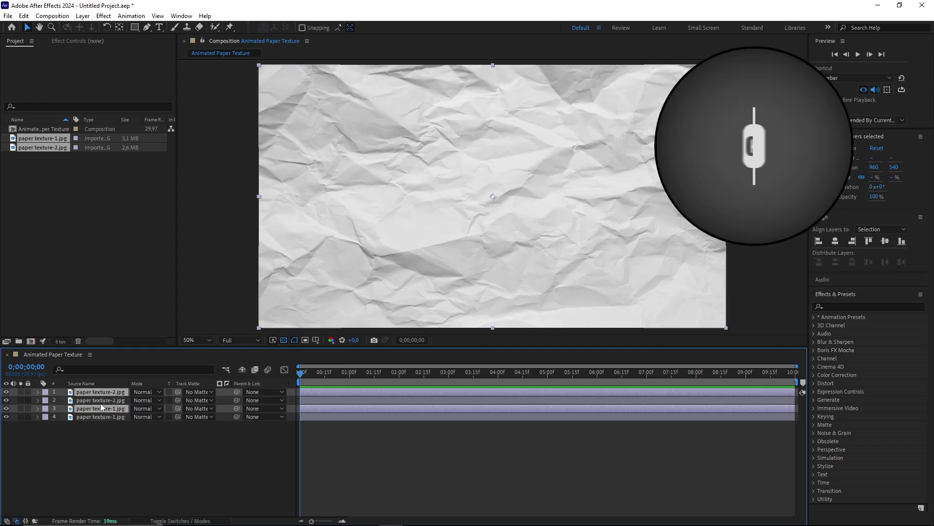
Rename the first texture layer to '1'.
left_click(98, 418)
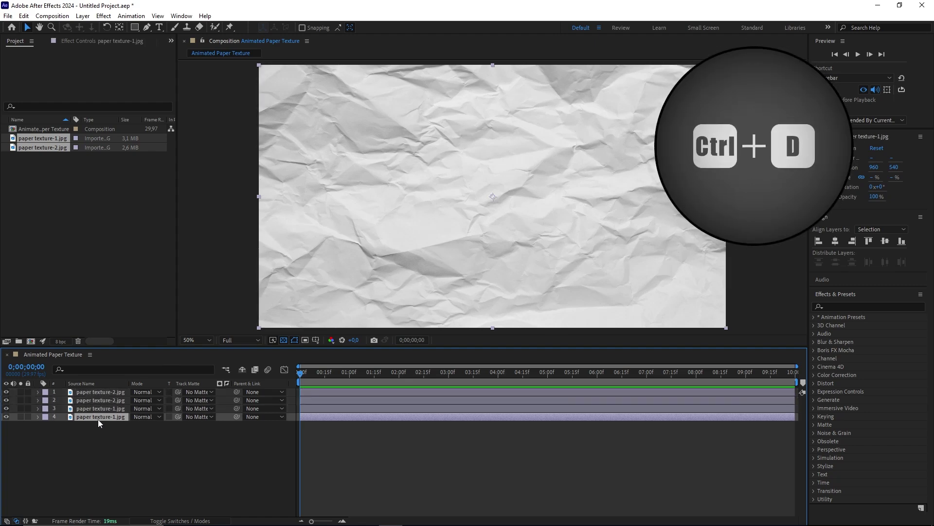
right_click(100, 393)
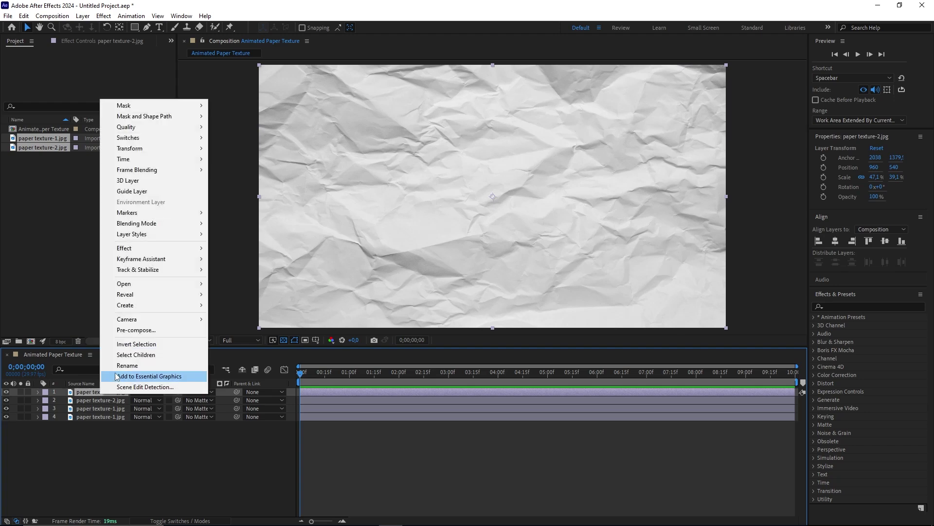
left_click(119, 366)
type("1")
key("Return")
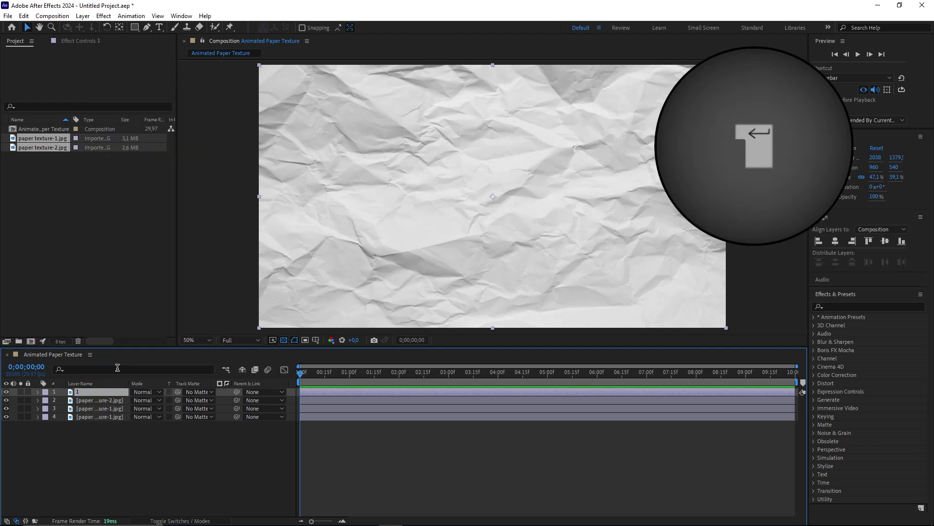
Rename the remaining texture layers to '2', '3' and '4'.
left_click(81, 399)
key("Return")
type("2")
key("Return")
left_click(85, 407)
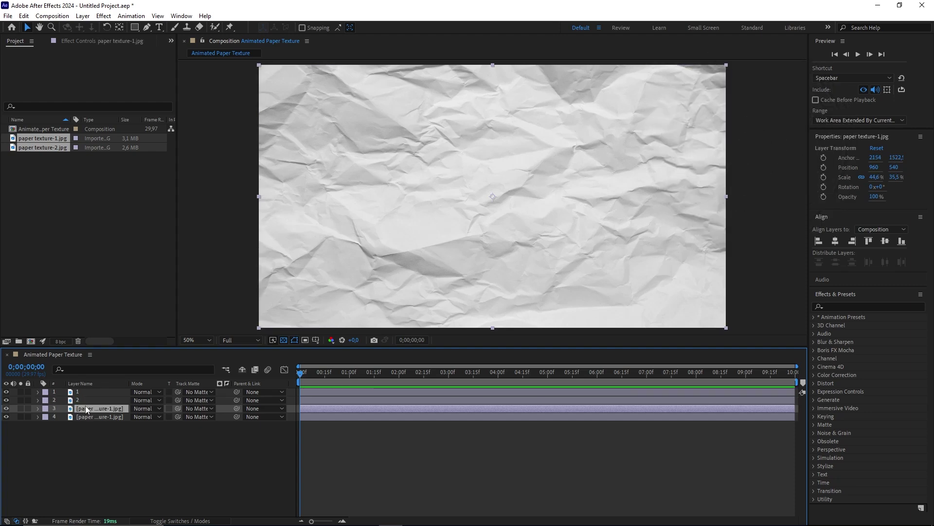
key("Return")
type("3")
key("Return")
left_click(89, 416)
key("Return")
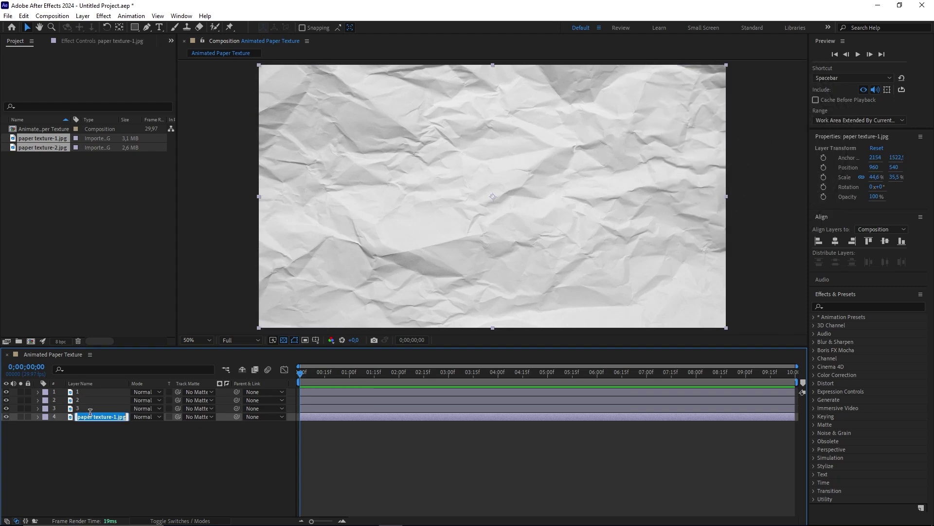
type("4")
key("Return")
left_click(88, 392)
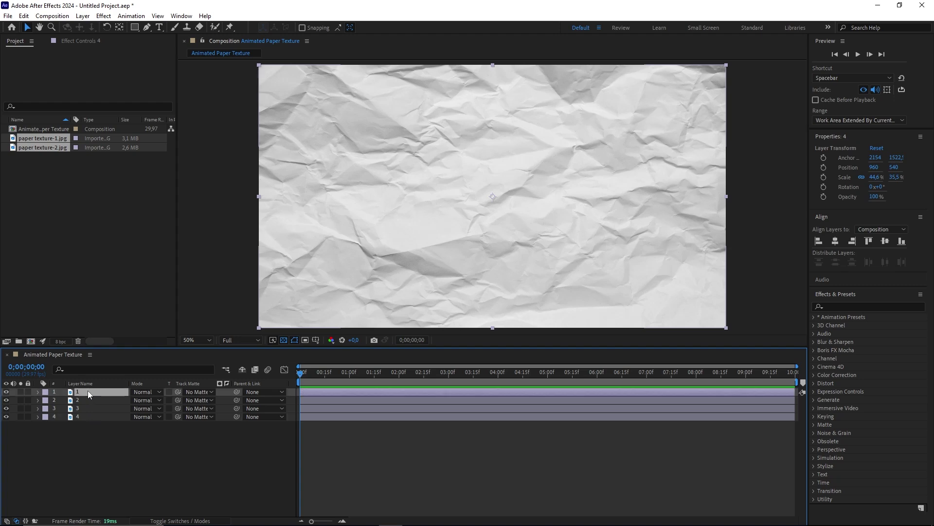
Flip layer 1 horizontally and vertically, then hide layers 1 and 2.
right_click(87, 390)
mouse_move(146, 144)
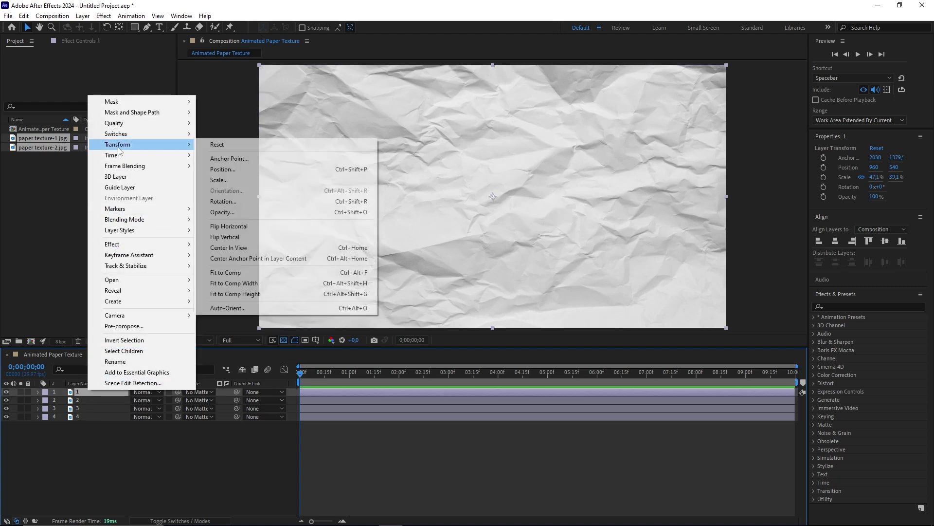
left_click(252, 227)
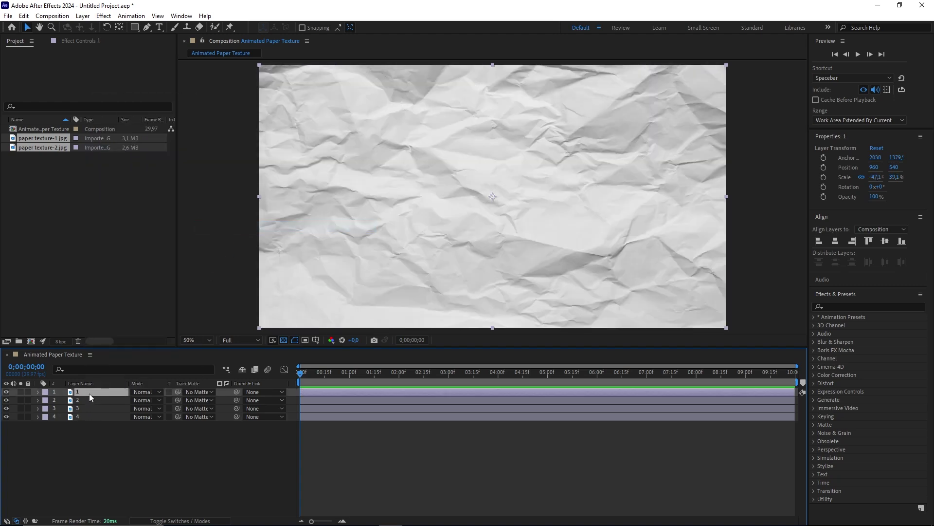
right_click(90, 393)
mouse_move(136, 145)
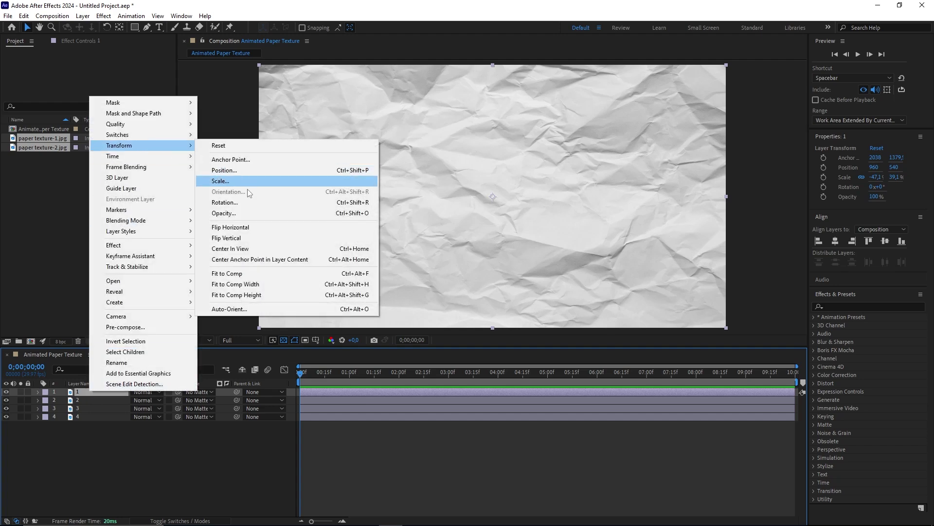
left_click(246, 240)
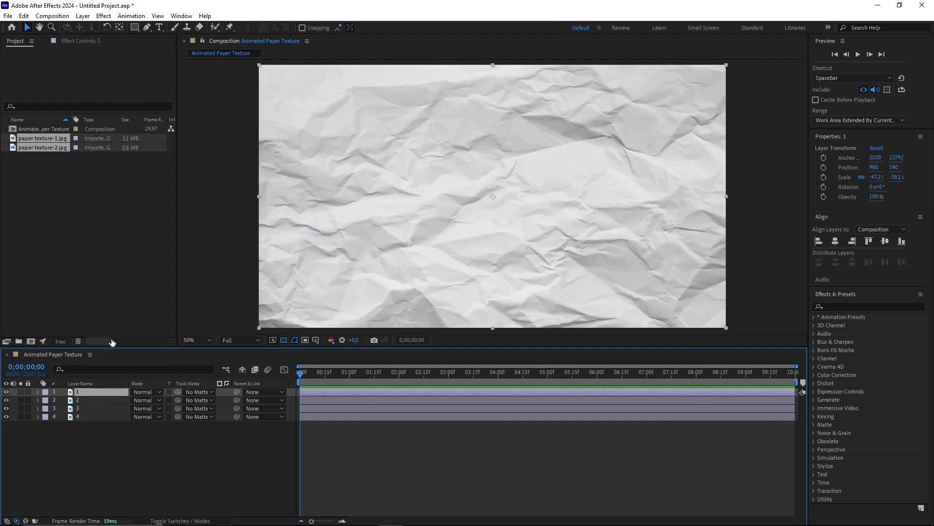
left_click(6, 391)
left_click(6, 400)
Flip layer 3 horizontally and vertically, then hide it to view layer 4 alone.
left_click(88, 410)
right_click(87, 413)
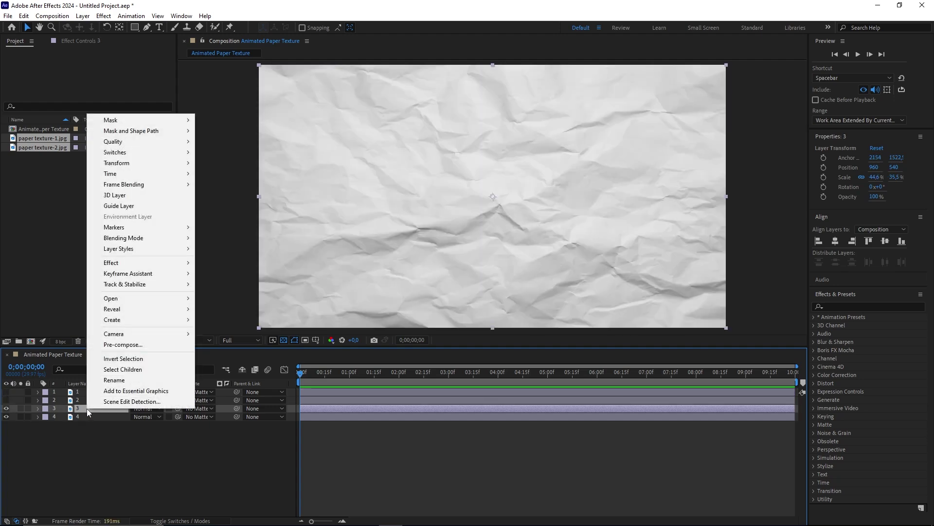
mouse_move(156, 169)
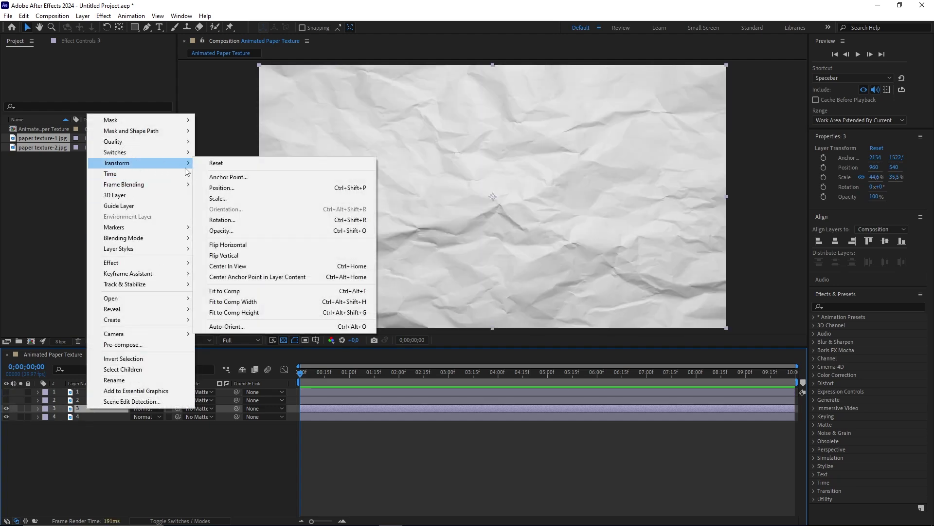
left_click(227, 245)
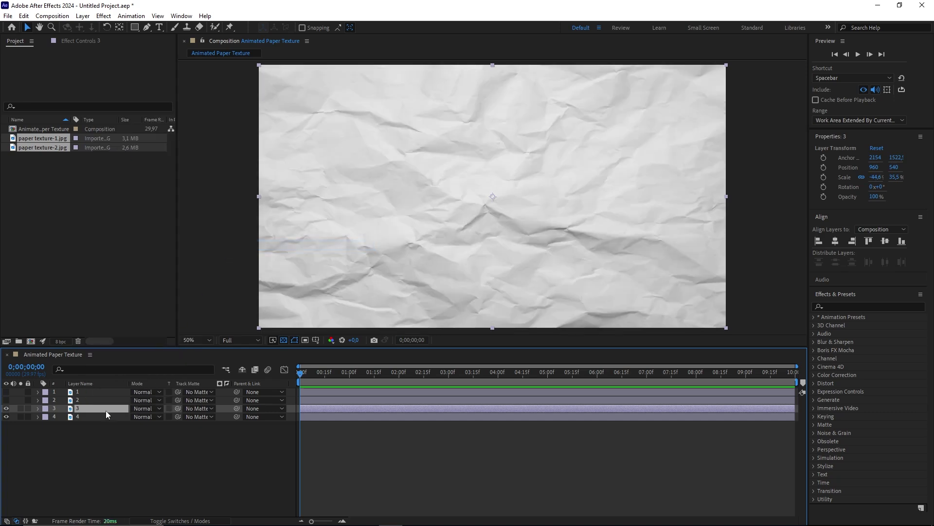
right_click(106, 411)
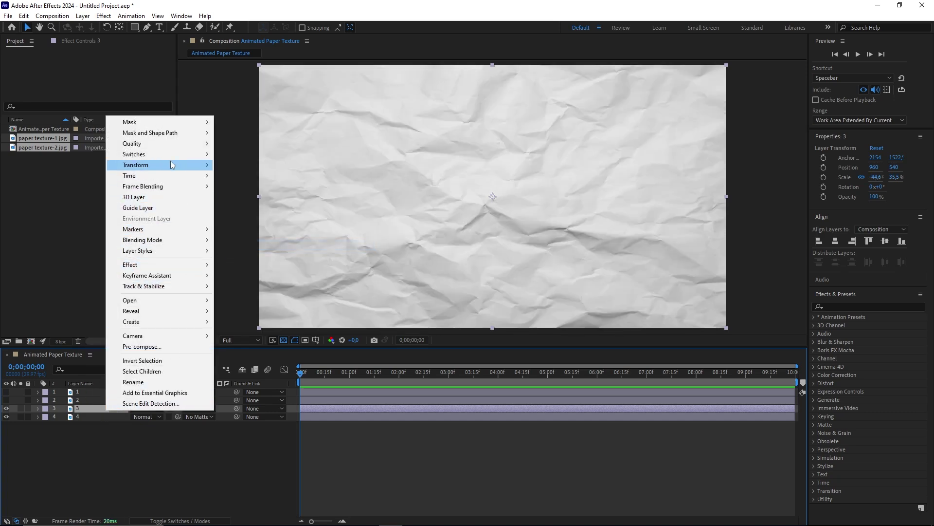
mouse_move(171, 166)
left_click(291, 257)
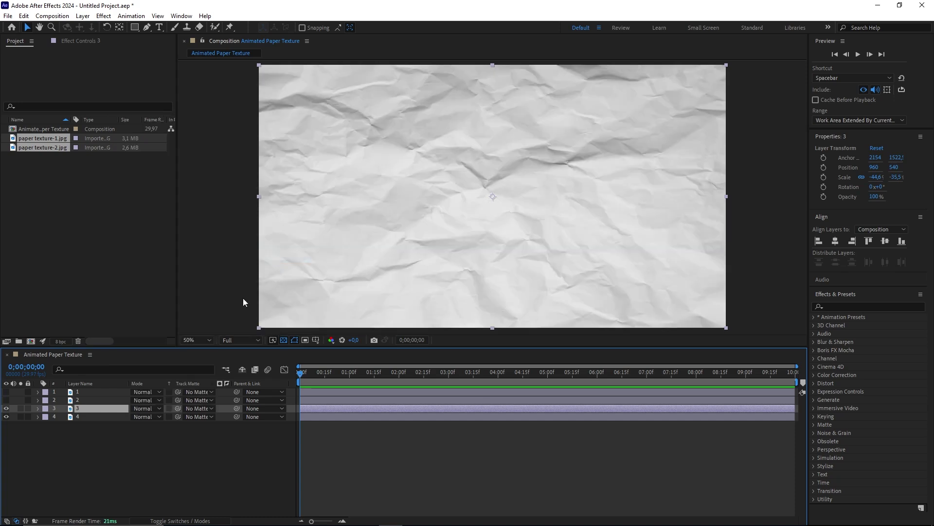
left_click(6, 416)
left_click(6, 408)
Make all four texture layers visible again.
left_click(6, 408)
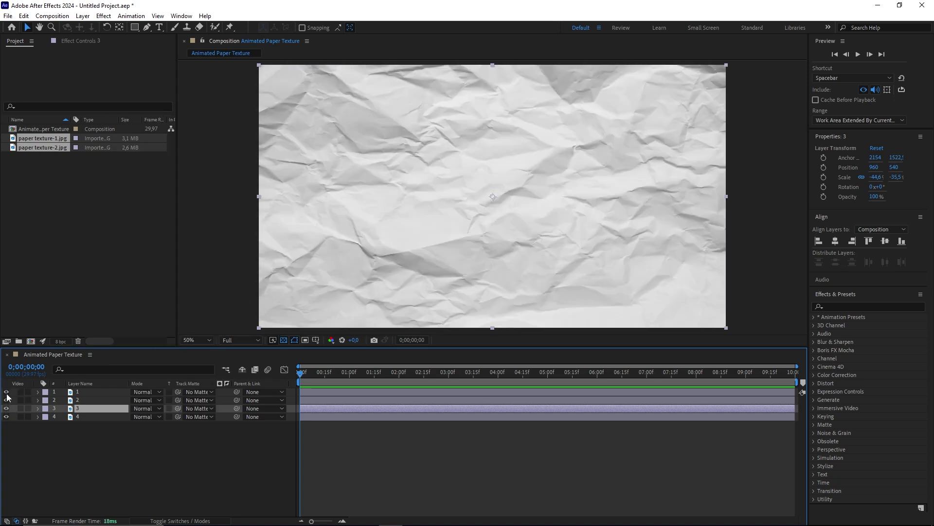
left_click_drag(6, 400, 6, 391)
left_click(58, 442)
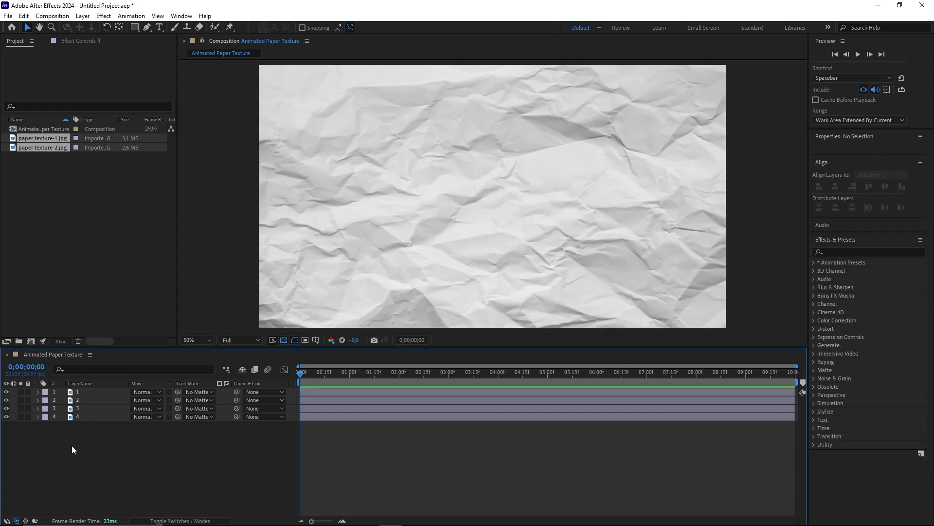
Add a new adjustment layer and name it 'Settings'.
right_click(71, 446)
mouse_move(116, 327)
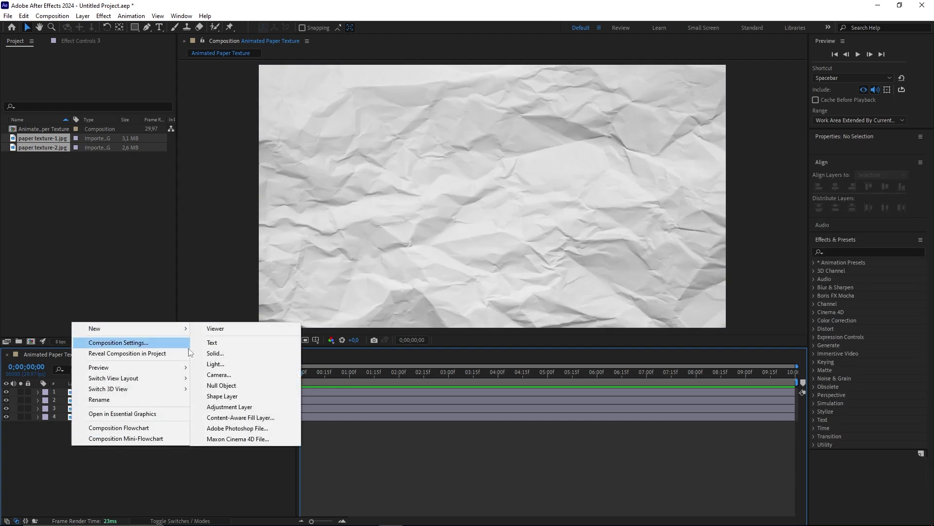
left_click(230, 407)
key("Return")
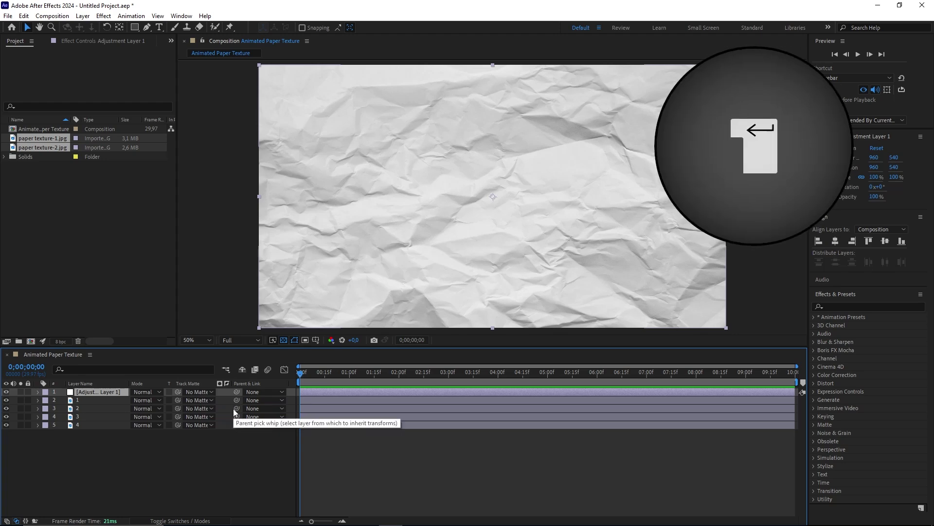
type("Sett")
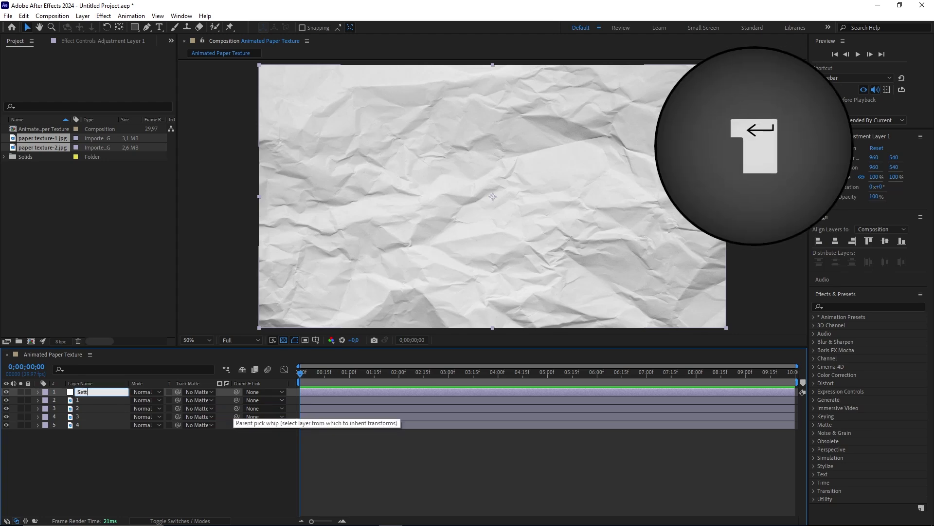
type("ings")
key("Return")
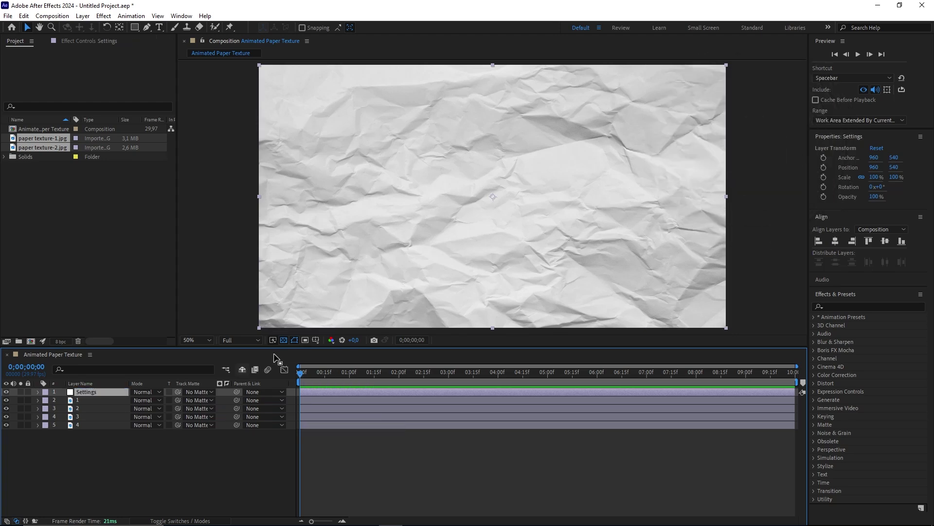
left_click(835, 306)
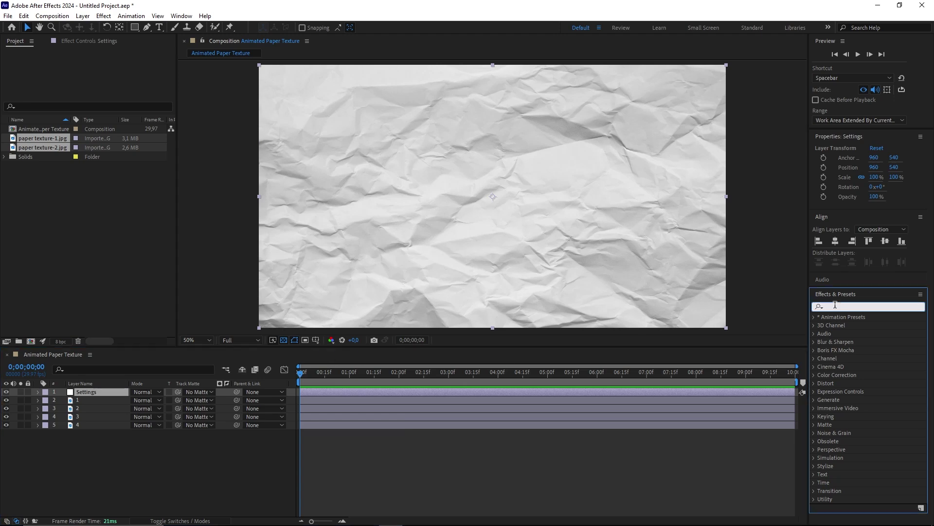
Apply Brightness & Contrast to Settings with Brightness 85 and Contrast 65.
type("Bright")
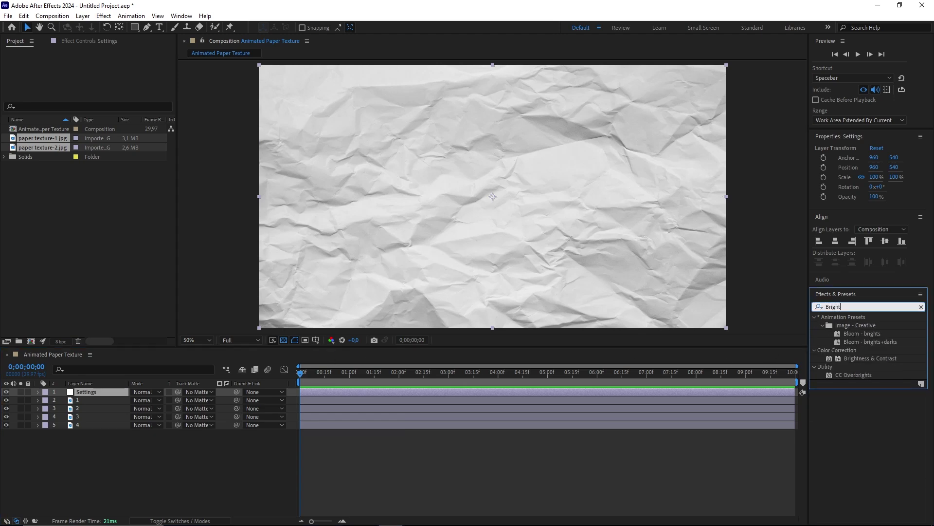
left_click_drag(866, 356, 106, 392)
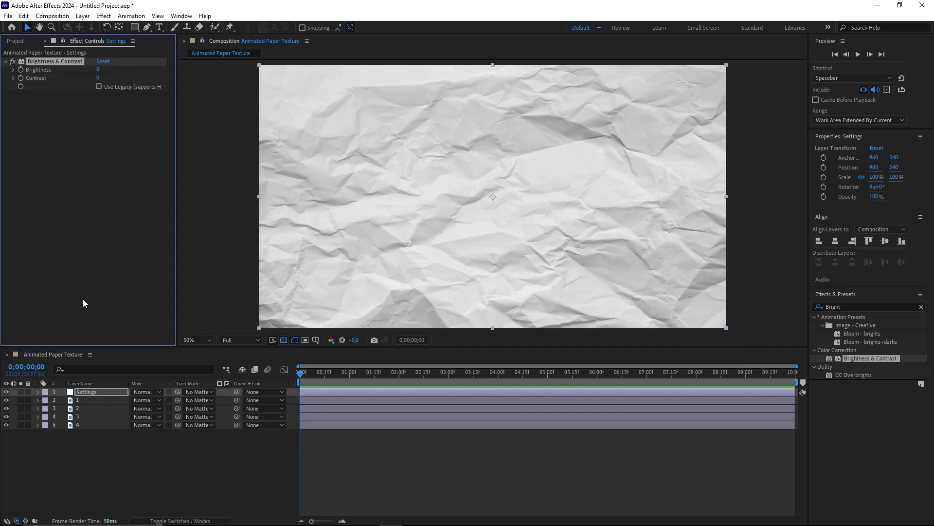
left_click(98, 69)
type("85")
key("Return")
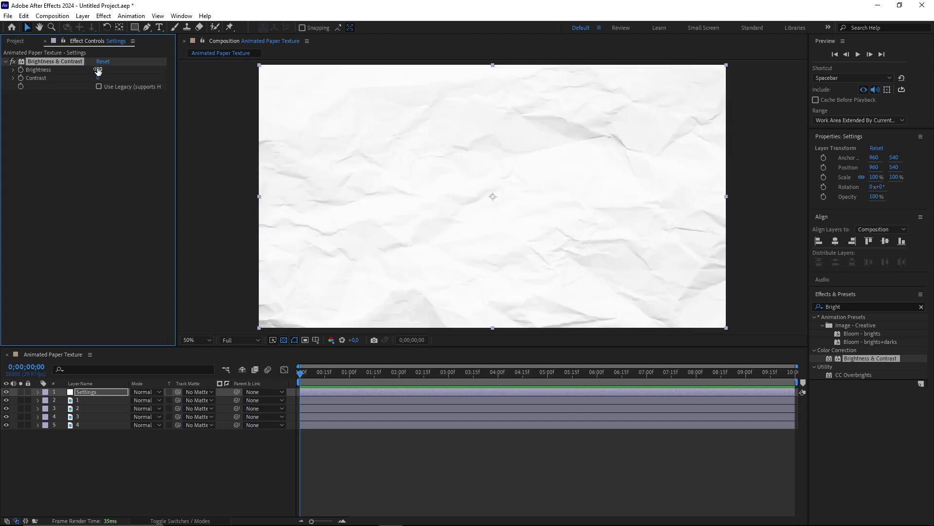
left_click(98, 78)
type("65")
key("Return")
Apply Gaussian Blur to Settings with Blurriness 10.
double_click(848, 304)
type("Gaus")
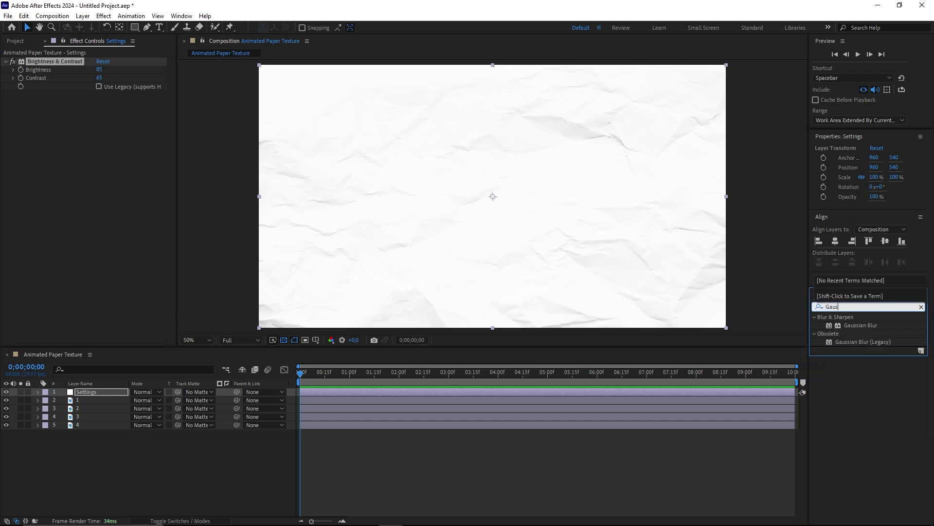
left_click_drag(863, 330, 152, 337)
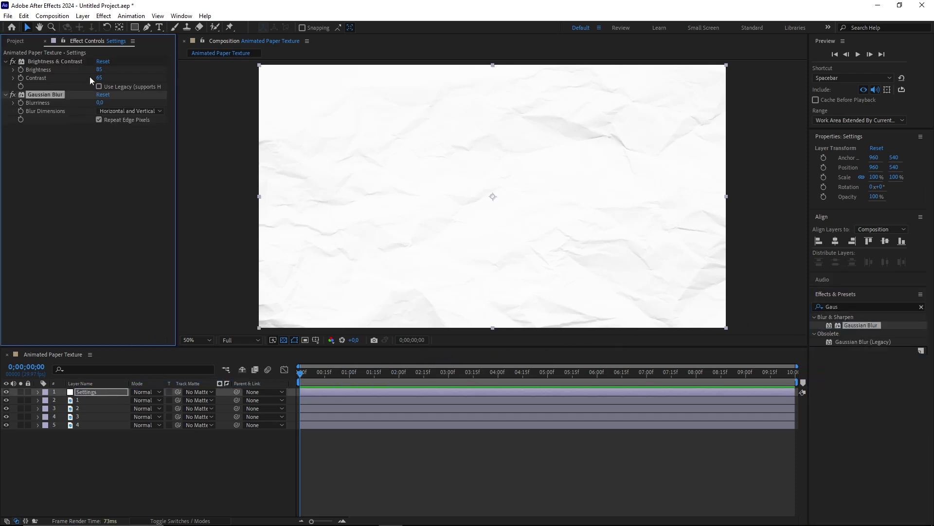
left_click(98, 103)
type("10")
key("Return")
left_click_drag(846, 305, 816, 309)
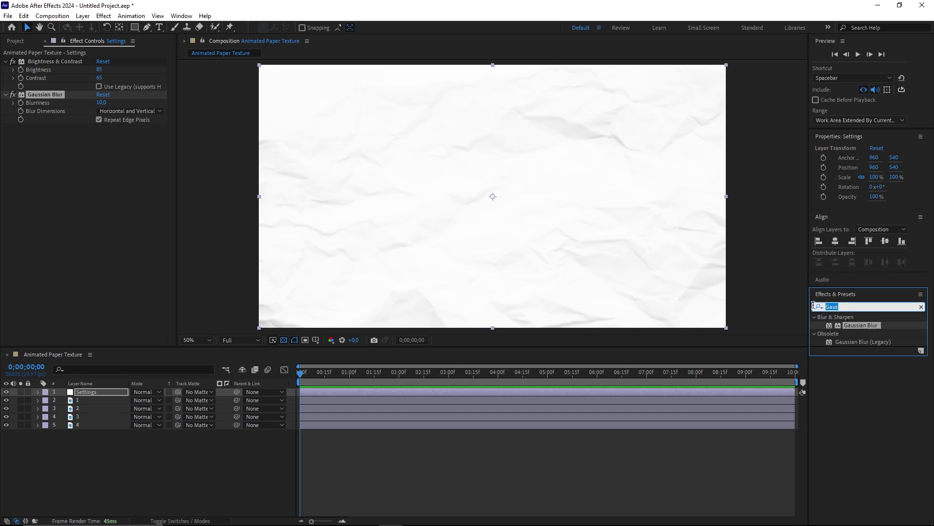
type("Slider")
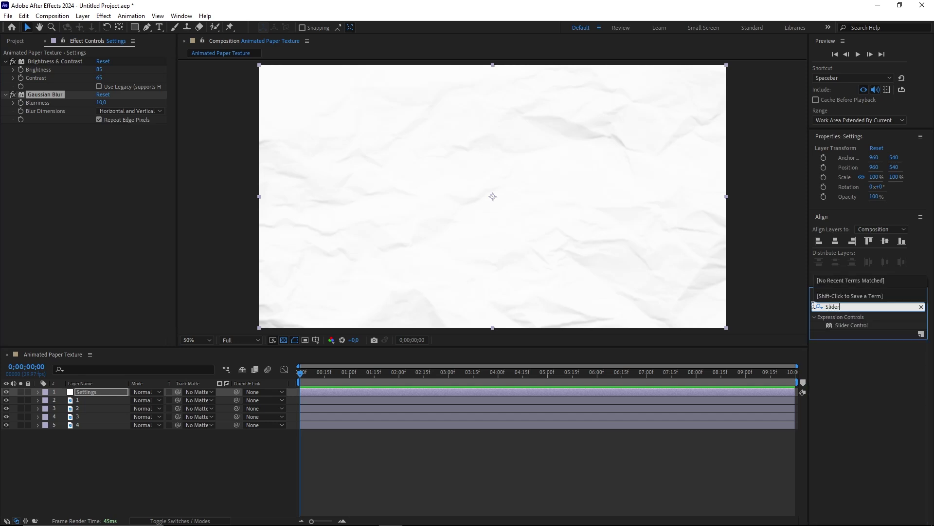
Add a Slider Control to Settings and start its expression with freq = 4 and seed = Math.floor(time*freq).
left_click_drag(847, 326, 90, 316)
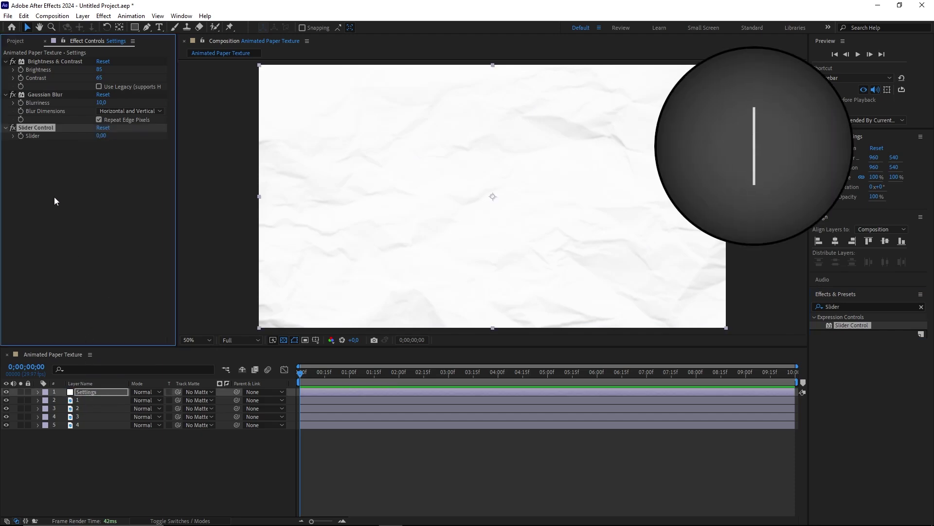
left_click(21, 136, "alt")
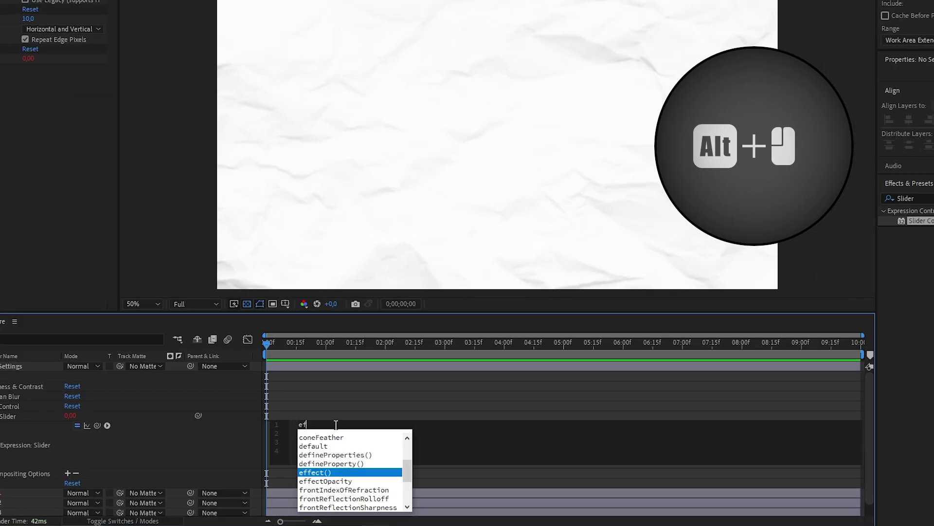
type("fre")
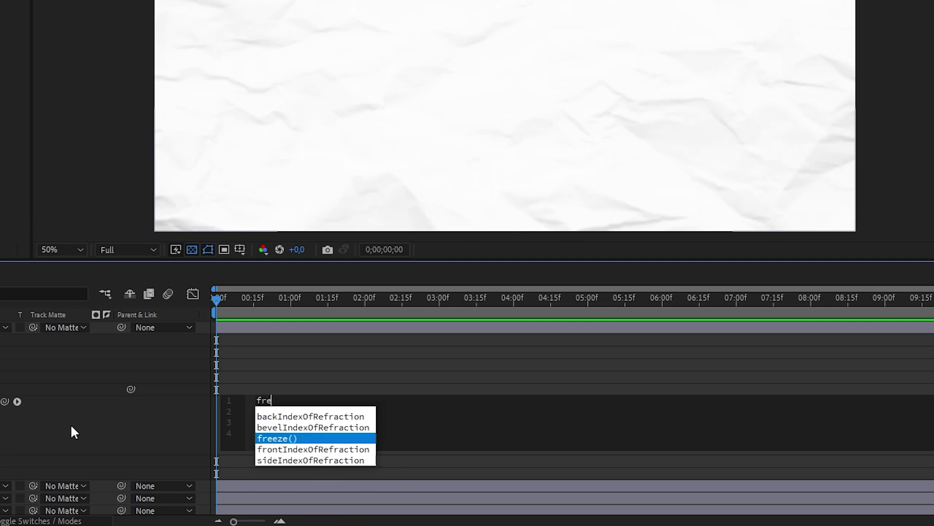
type("q = 4;")
key("Return")
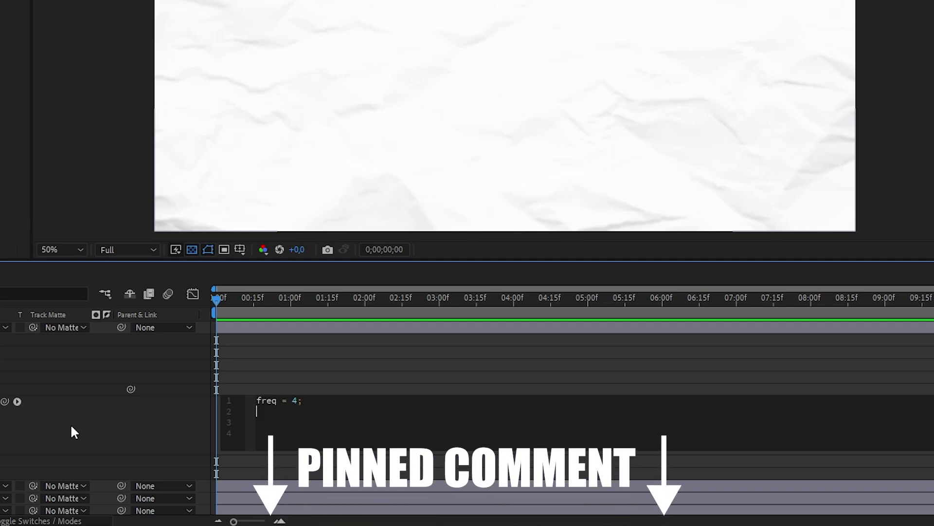
type("seed ")
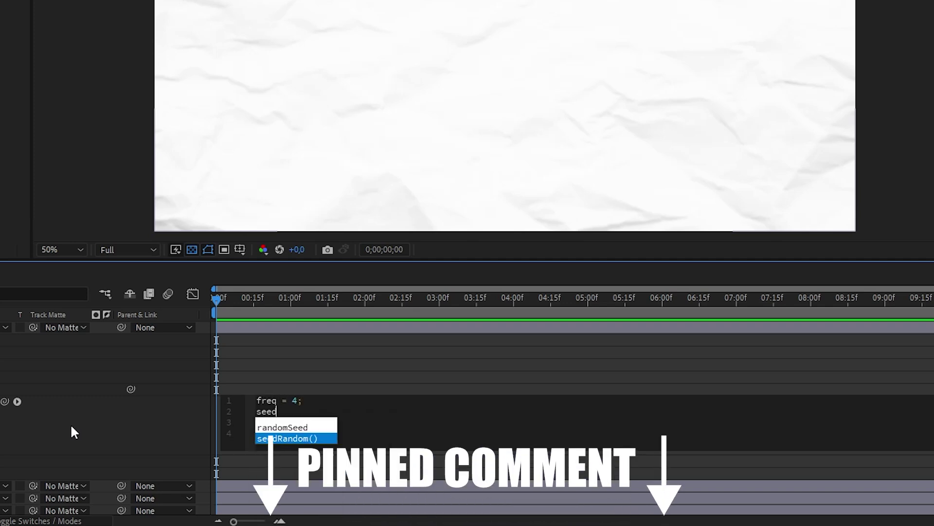
type("= Math.floor(")
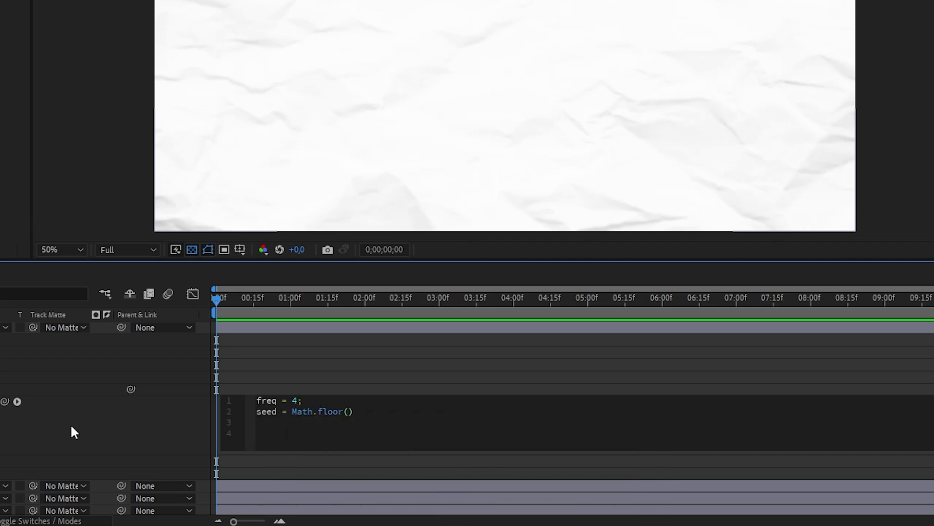
type("time*freq")
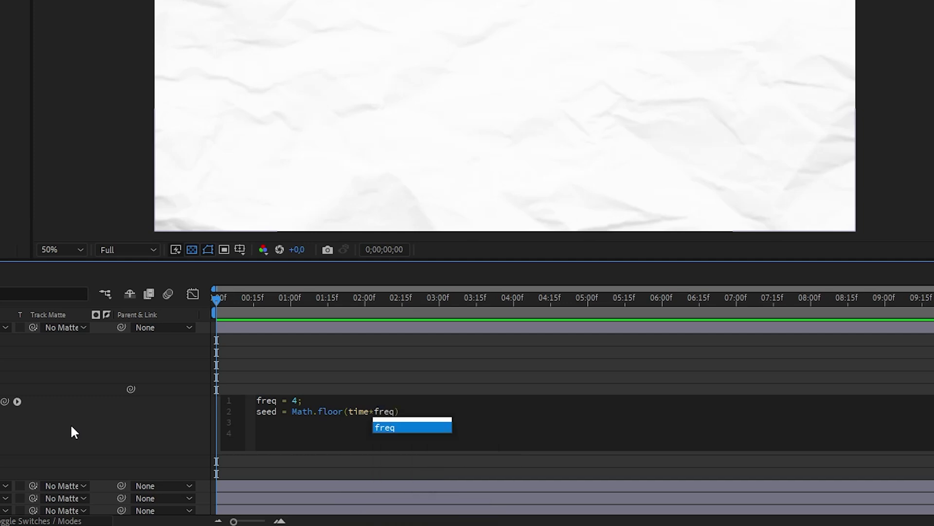
type(");")
key("Return")
Finish the Slider expression with seedRandom(seed, true) and Math.floor(random(1, 5)).
type("seed")
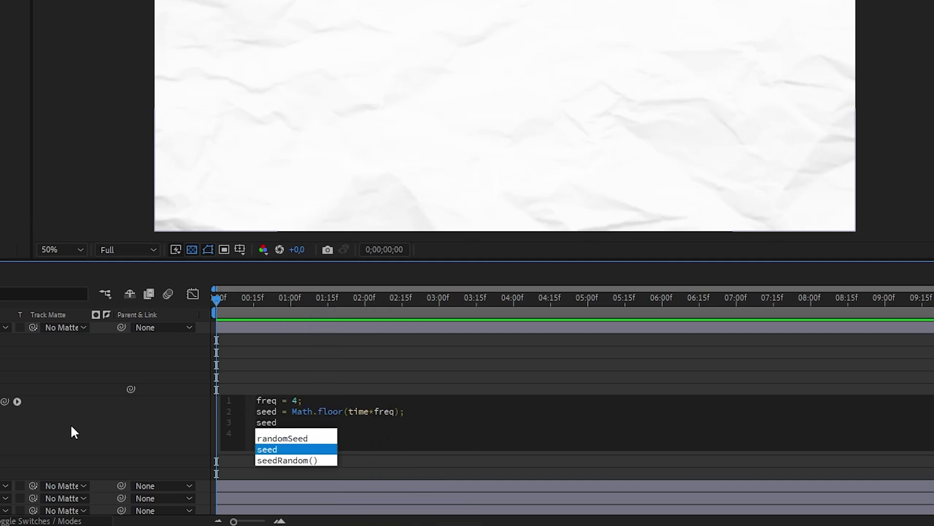
key("Down")
key("Return")
type("se")
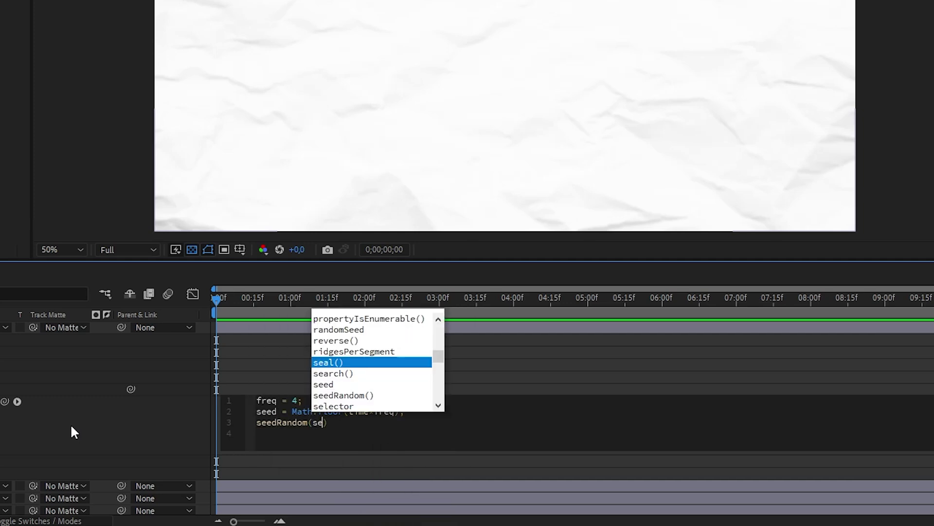
type("ed, true")
key("Return")
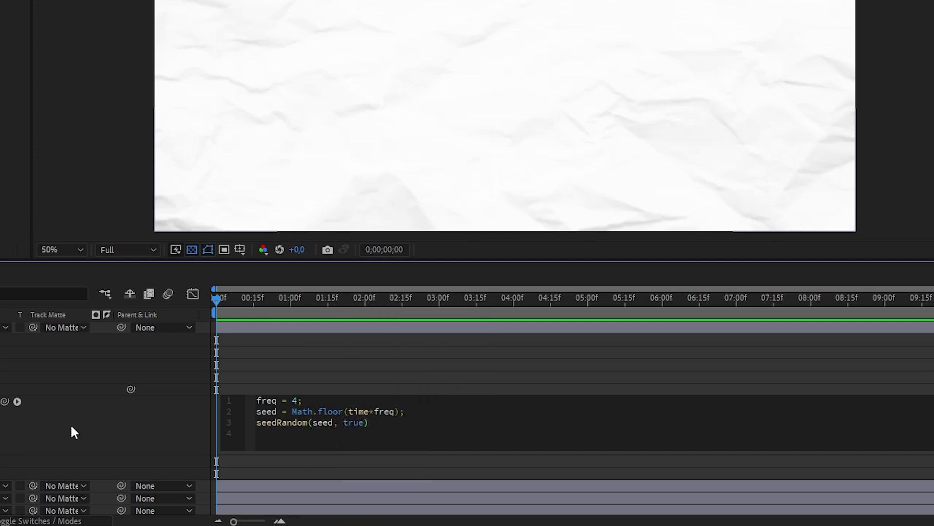
type("Math.flo")
key("Down")
key("Return")
type("random)")
key("Return")
type("1, 5));")
left_click(104, 436)
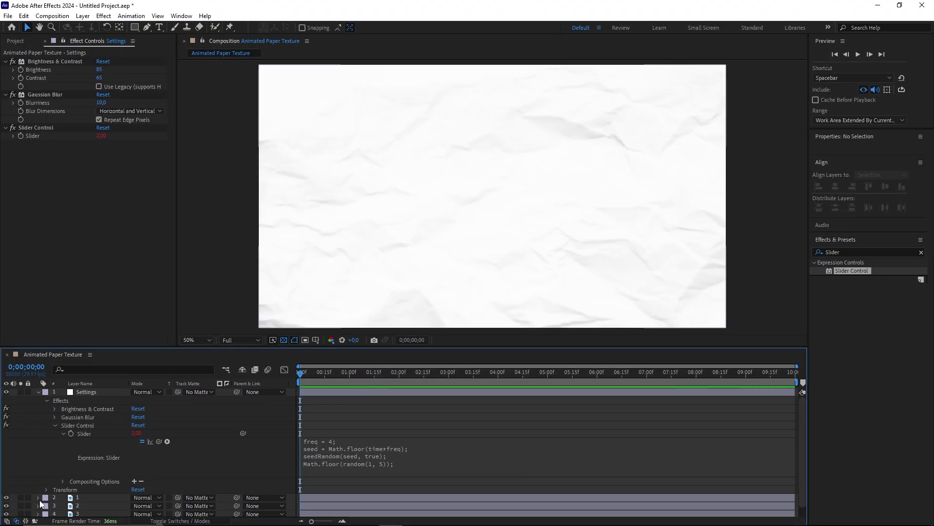
left_click(88, 498)
Link layer 1's Opacity to the Settings Slider value.
key("t")
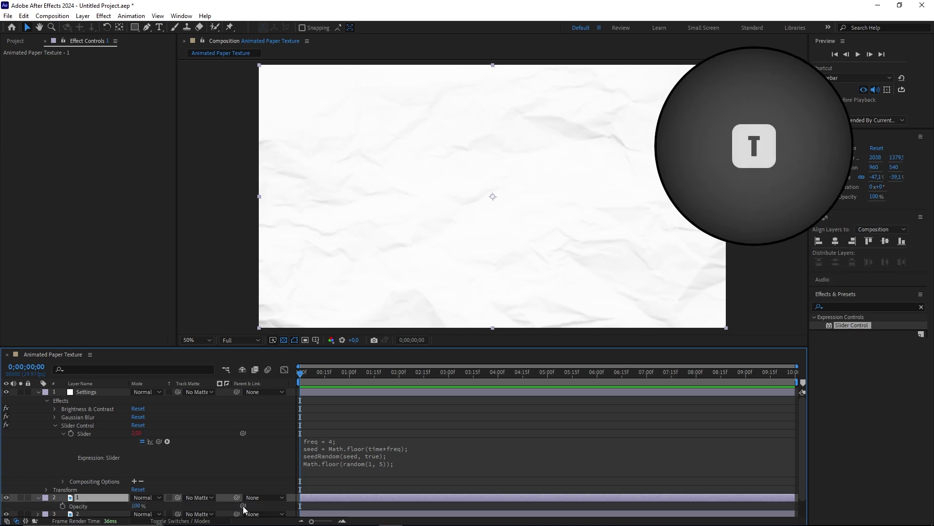
left_click_drag(244, 505, 80, 434)
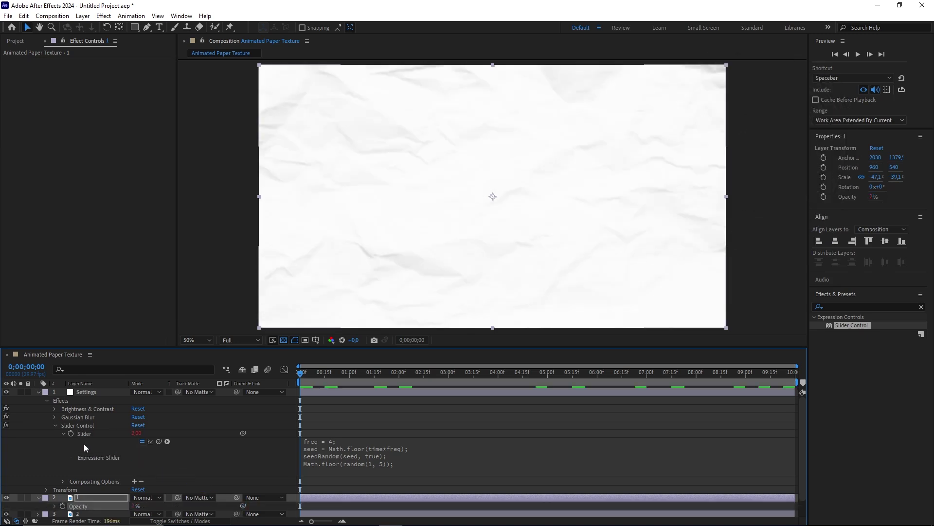
left_click(39, 392)
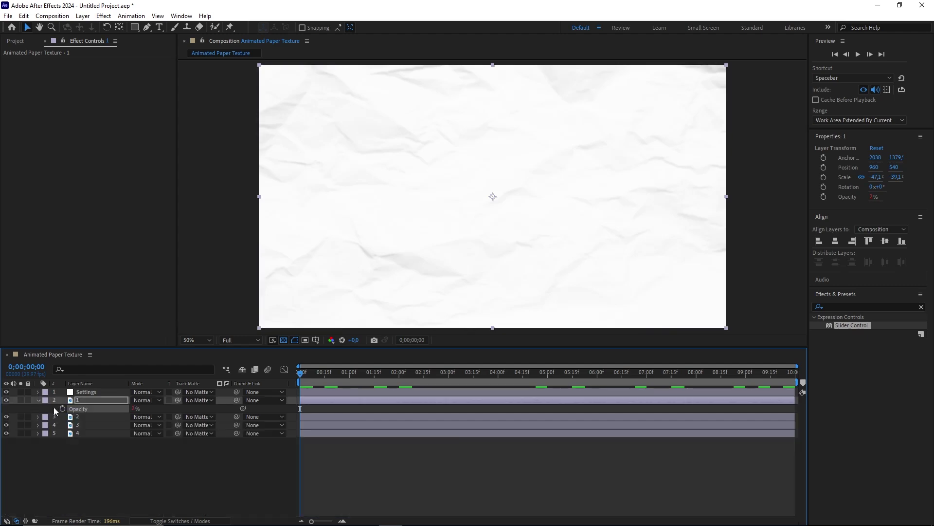
left_click(53, 409)
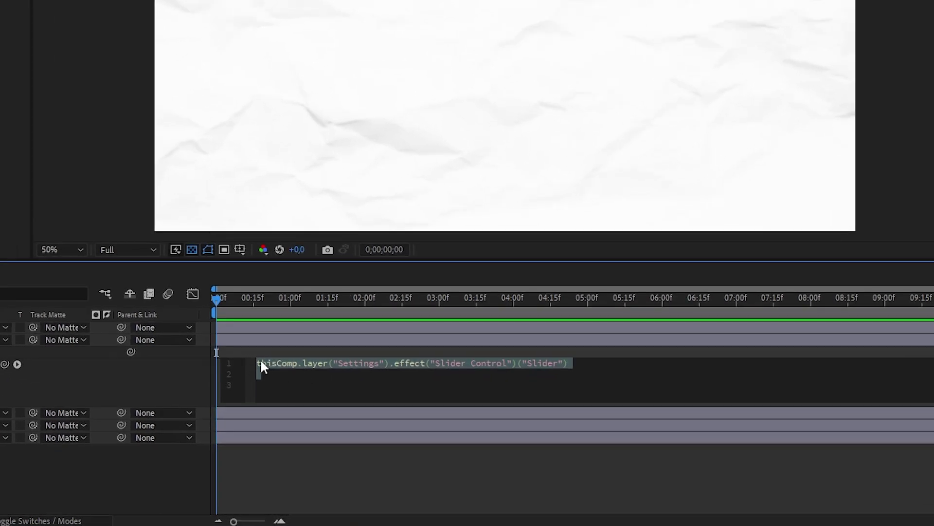
Wrap the link in an if/else returning 100 when thisLayer.name matches, else 0, and copy it.
left_click(259, 362)
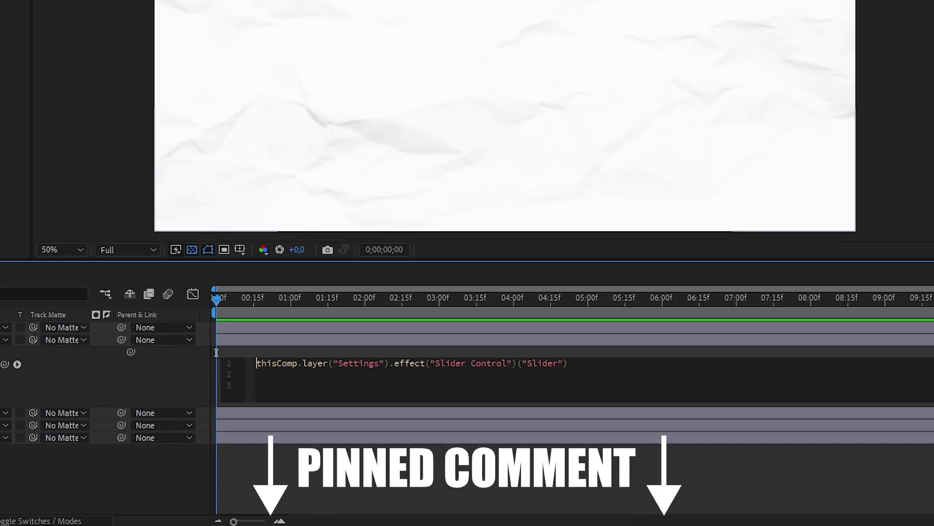
type("if (")
key("Delete")
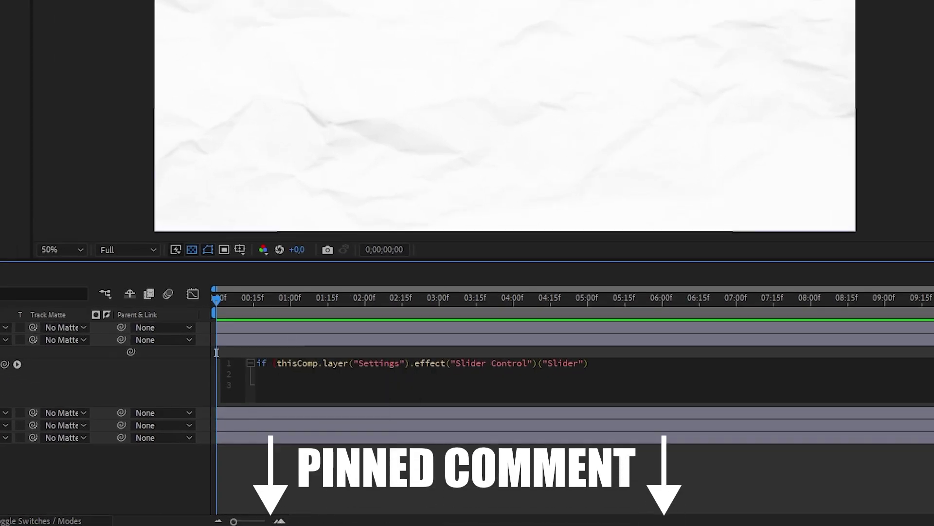
type("thisLa")
type("yer.name ==")
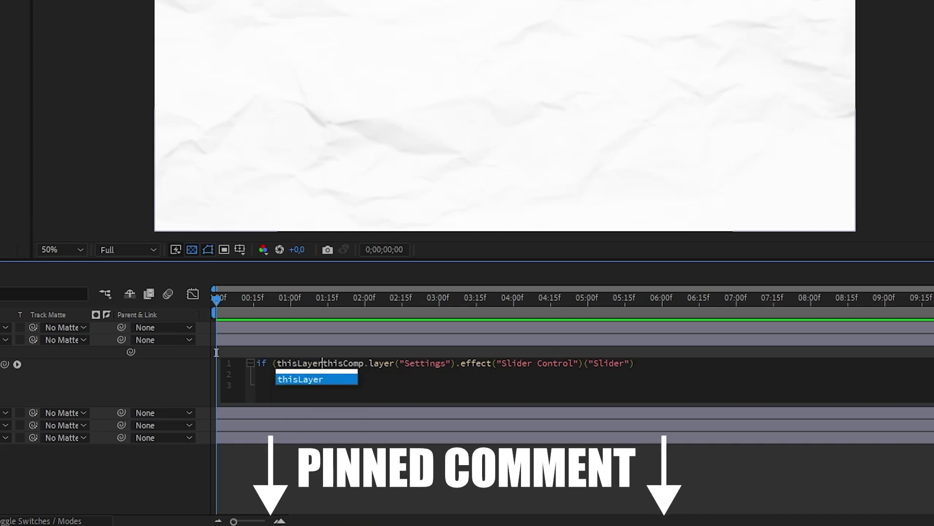
key("End")
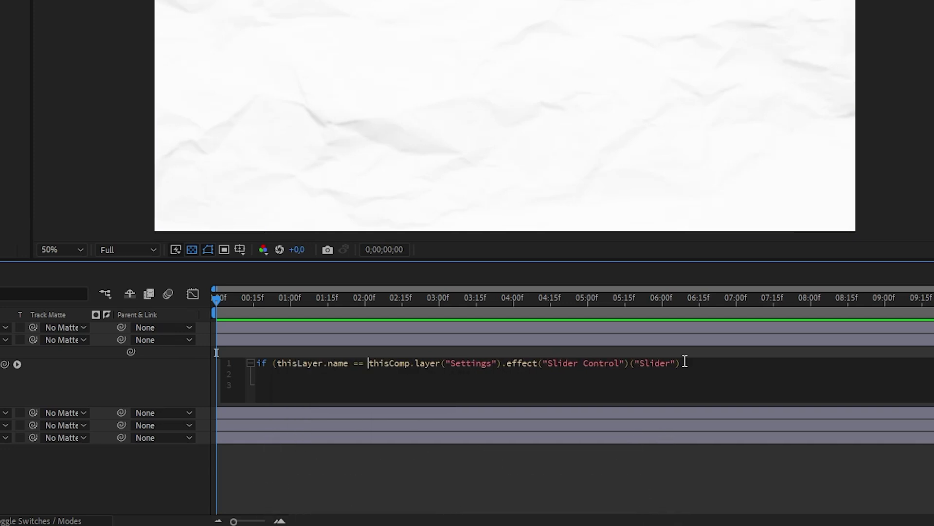
type(") ")
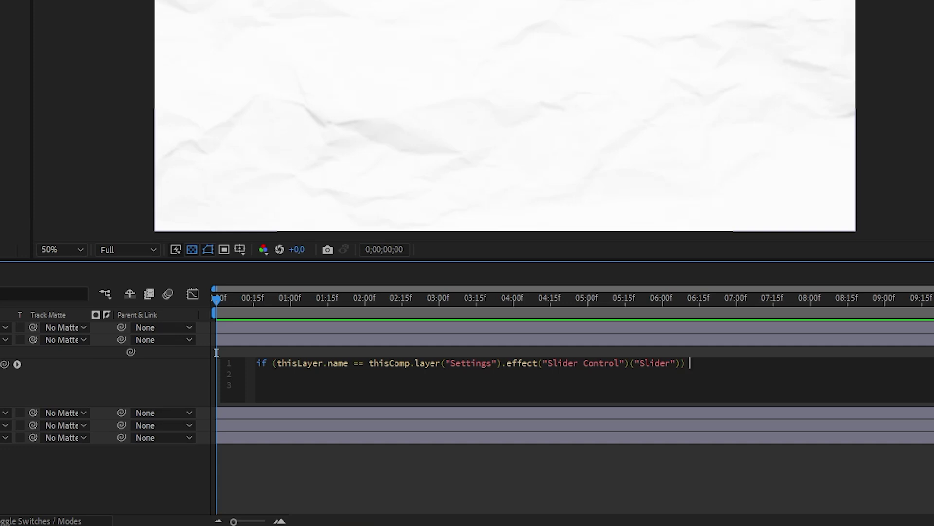
type("{")
key("Return")
type("else {")
key("Return")
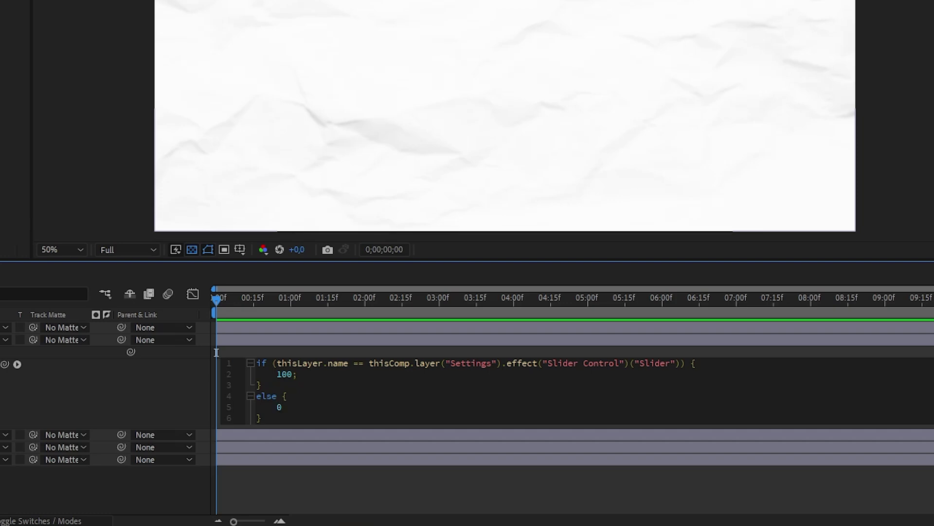
type(";")
key("ctrl+a")
key("ctrl+c")
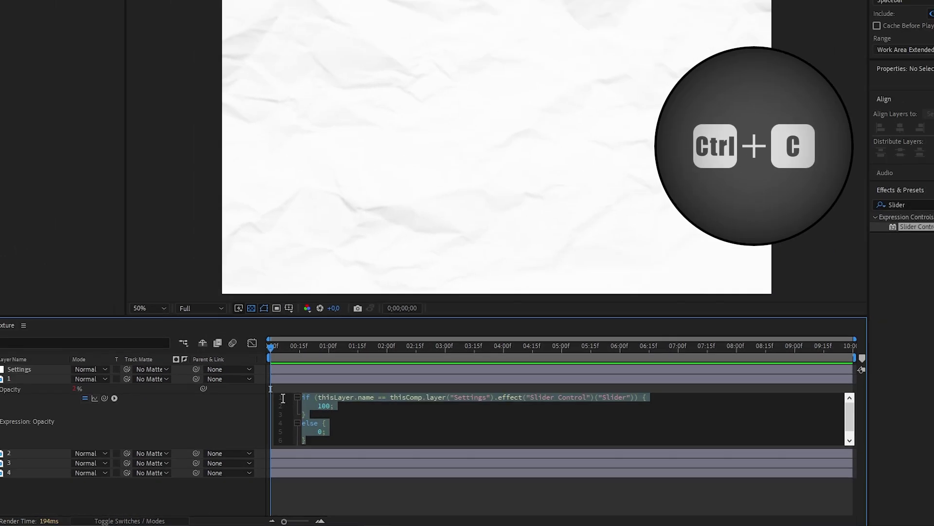
Reveal the Opacity property of layers 2, 3 and 4.
left_click(132, 418)
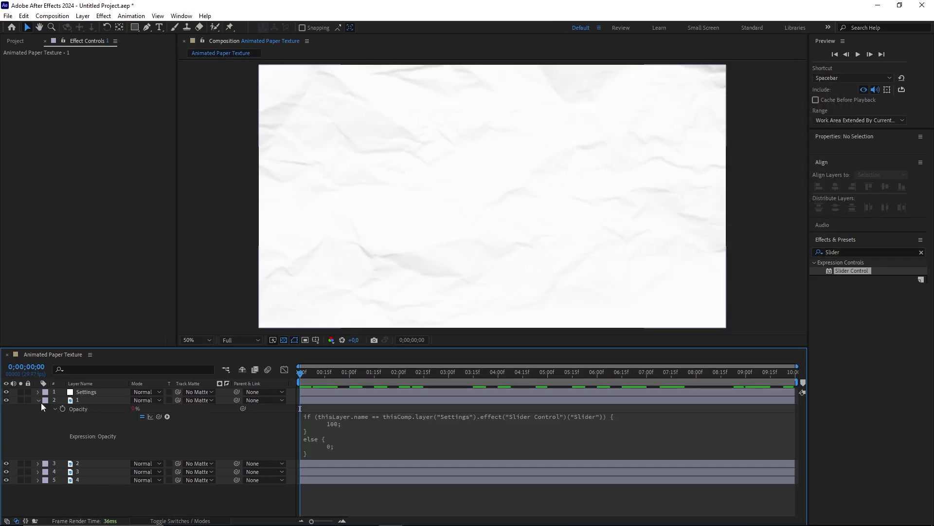
left_click(39, 400)
left_click(83, 408)
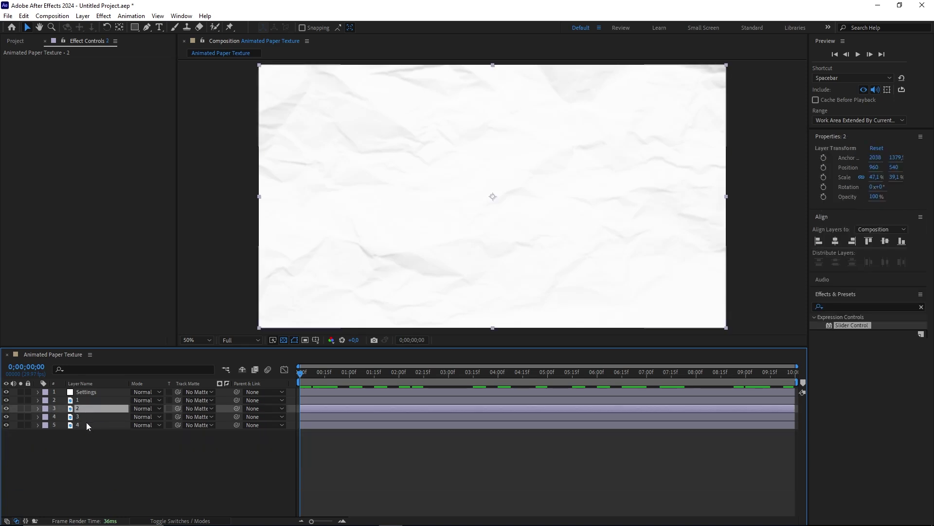
left_click(83, 425, "shift")
key("t")
left_click(89, 466)
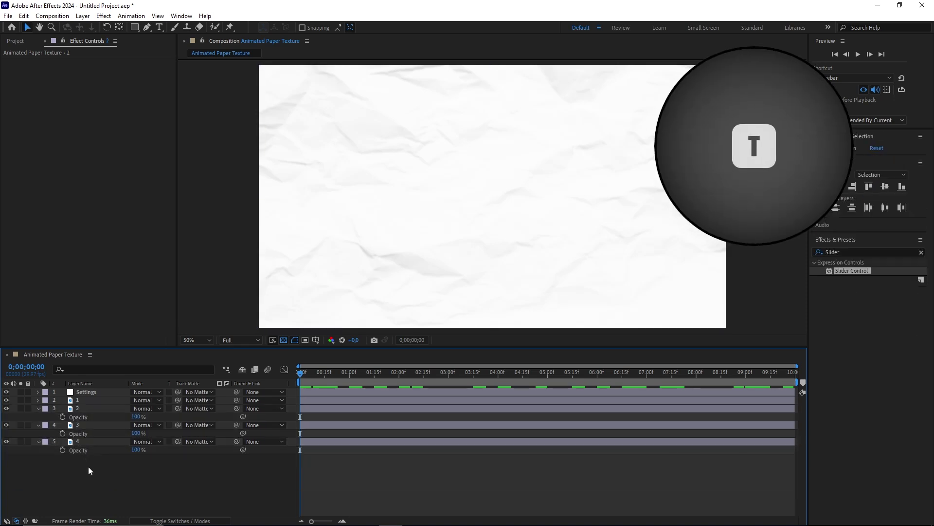
Paste the if/else Opacity expression into layers 2, 3 and 4, then collapse them.
left_click(63, 417, "alt")
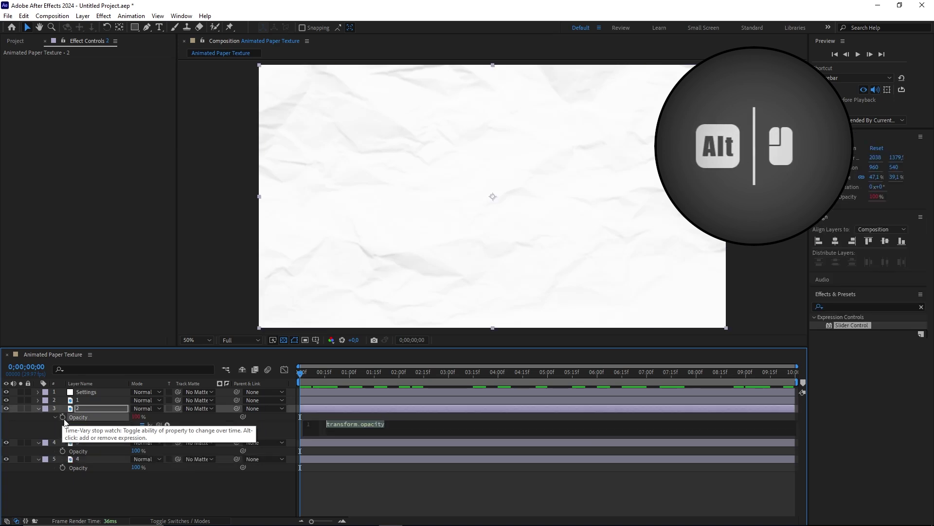
key("ctrl+v")
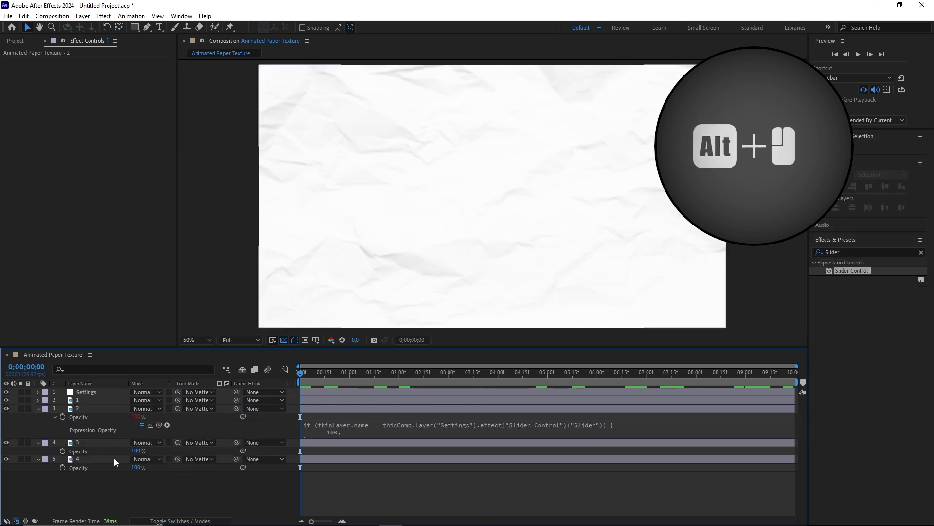
left_click(63, 450, "alt")
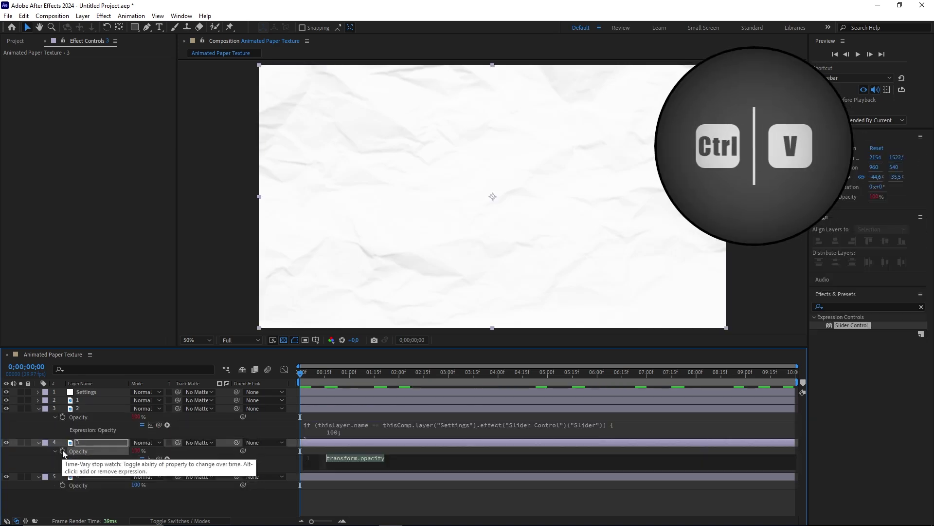
key("ctrl+v")
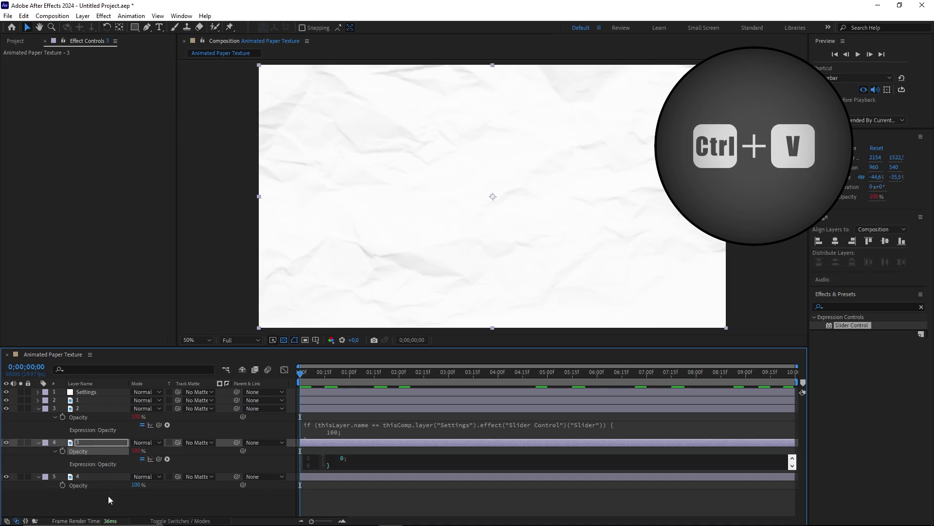
left_click(108, 496)
left_click(62, 485, "alt")
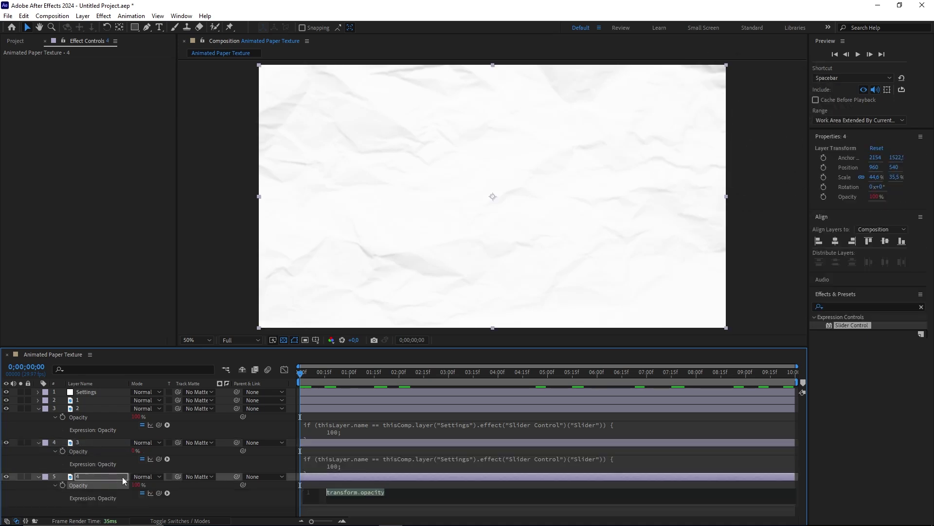
key("ctrl+v")
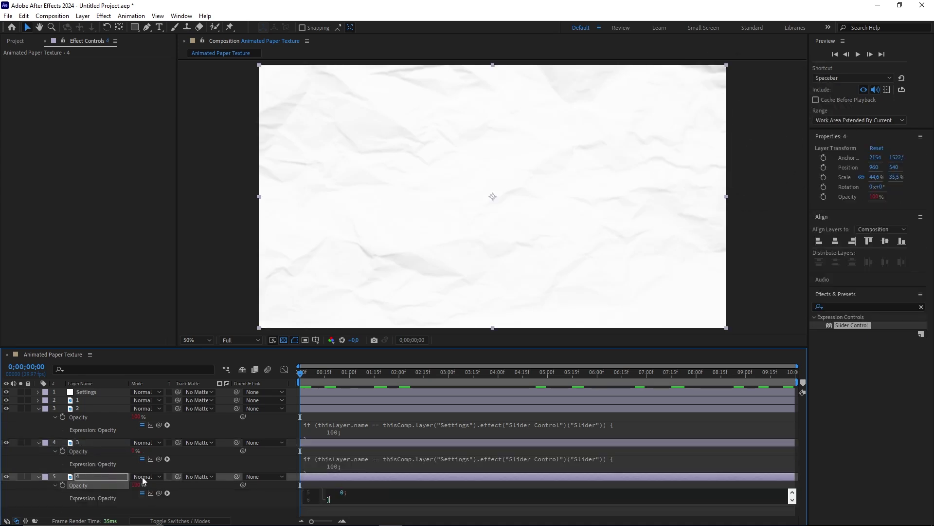
left_click(207, 494)
left_click(38, 476)
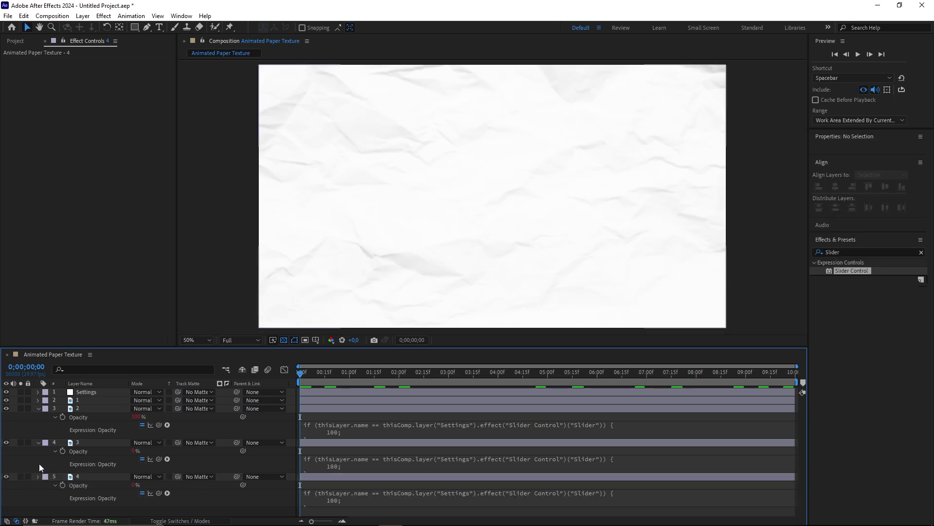
left_click(39, 442)
left_click(39, 408)
Preview the animation and return to frame 0;00;00;00.
key("space")
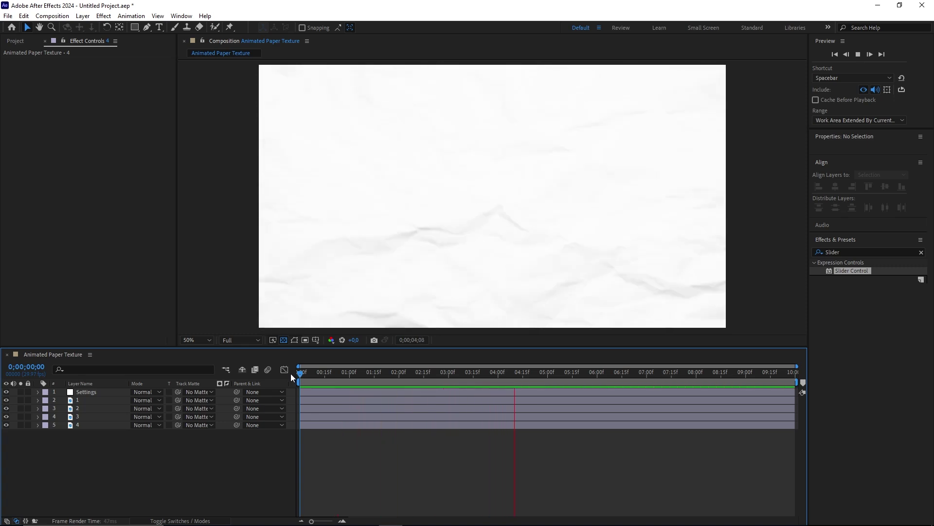
key("space")
left_click_drag(349, 375, 275, 373)
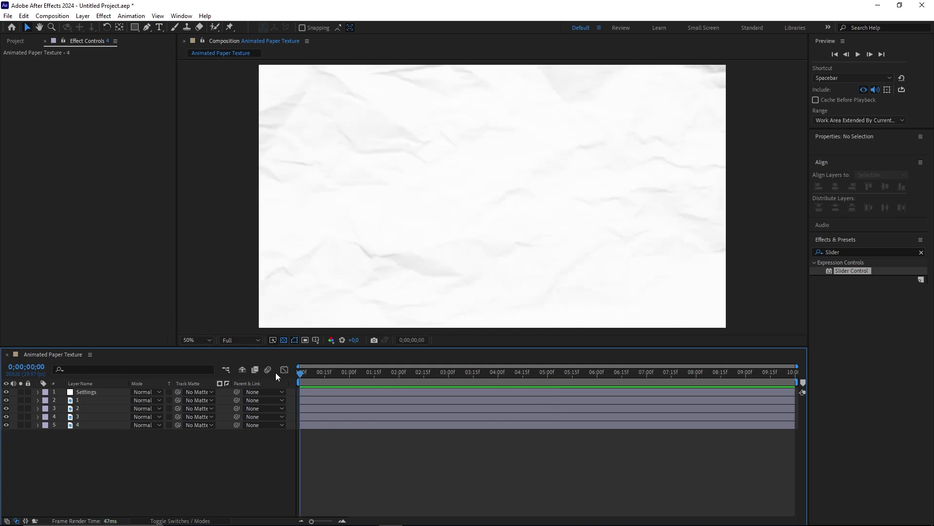
Pre-compose all five layers into a precomp named 'Flipping Paper'.
left_click(98, 393)
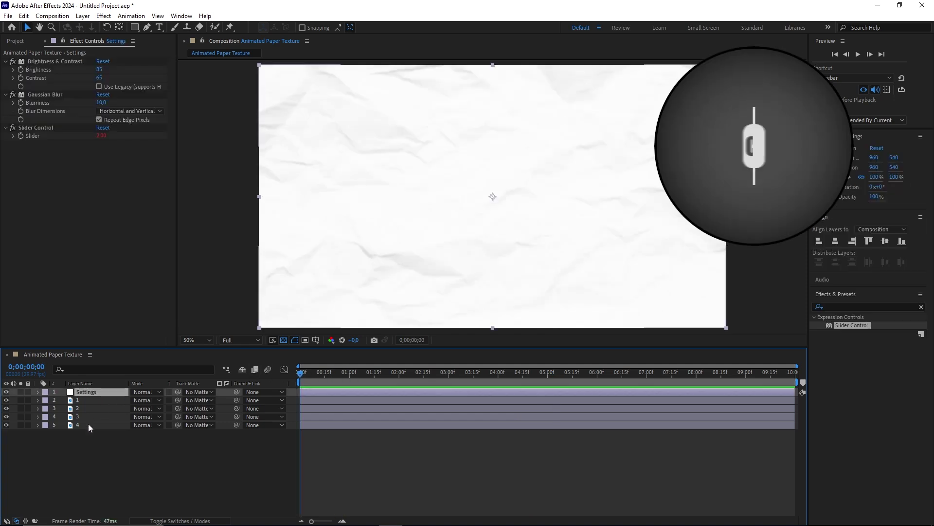
key("ctrl+a")
right_click(89, 424)
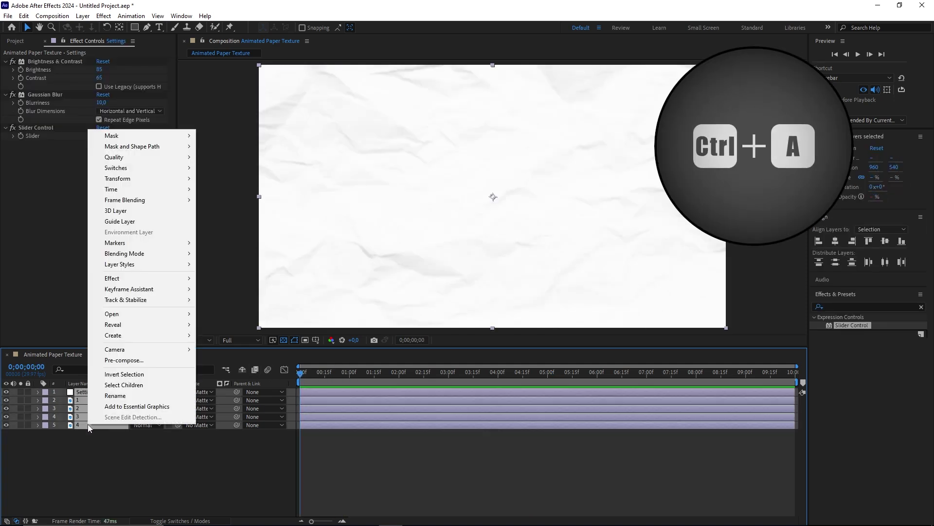
left_click(121, 361)
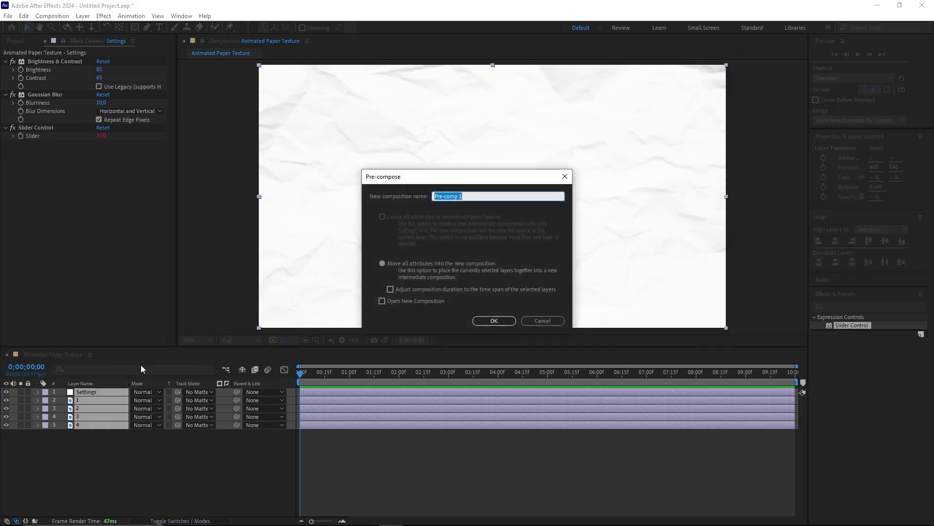
type("Flipping Paper")
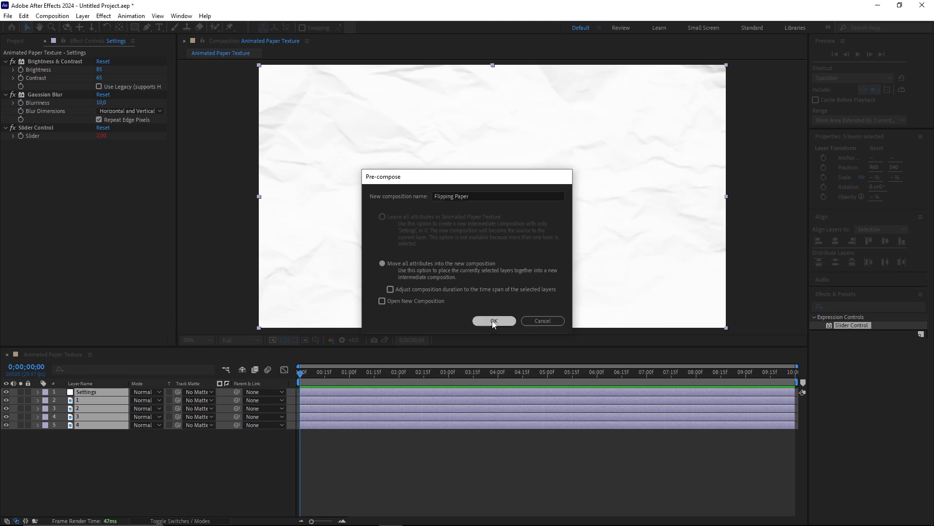
left_click(493, 320)
left_click(136, 431)
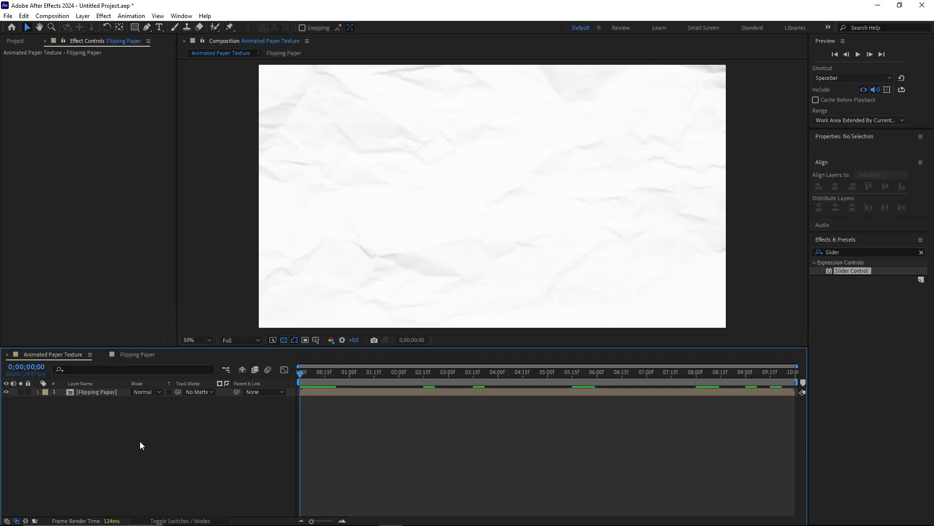
Create a new white full-frame solid named Master.
right_click(140, 441)
mouse_move(229, 324)
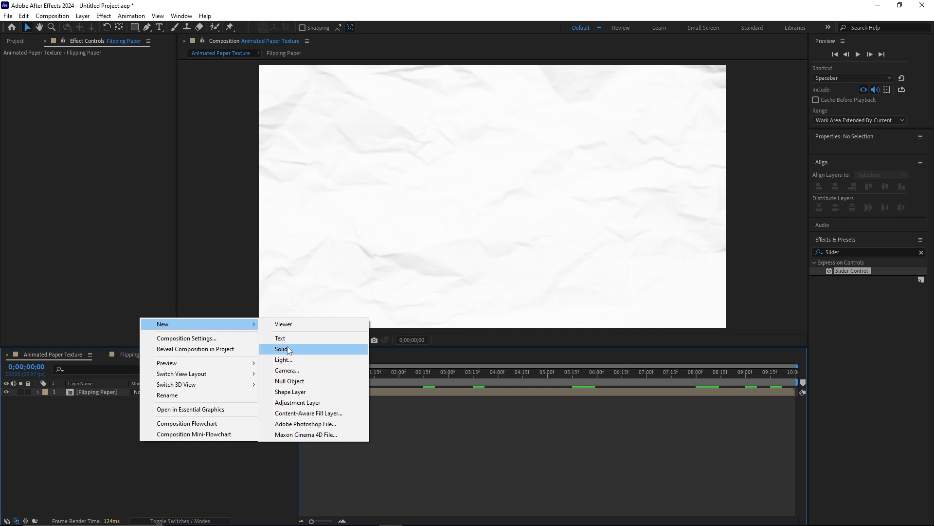
left_click(288, 348)
type("Ma")
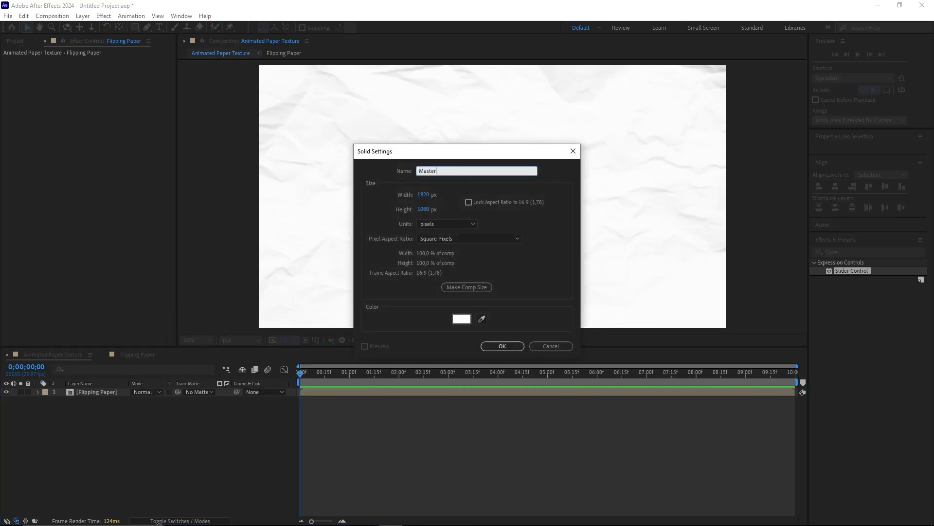
type("ster")
key("Return")
Create a second solid named Slave and move it below Flipping Paper to layer 3.
right_click(72, 468)
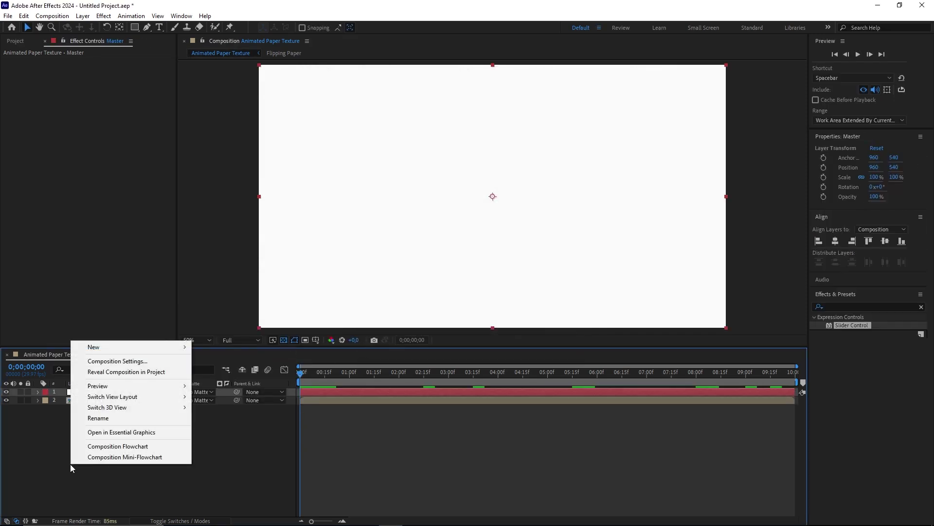
mouse_move(106, 347)
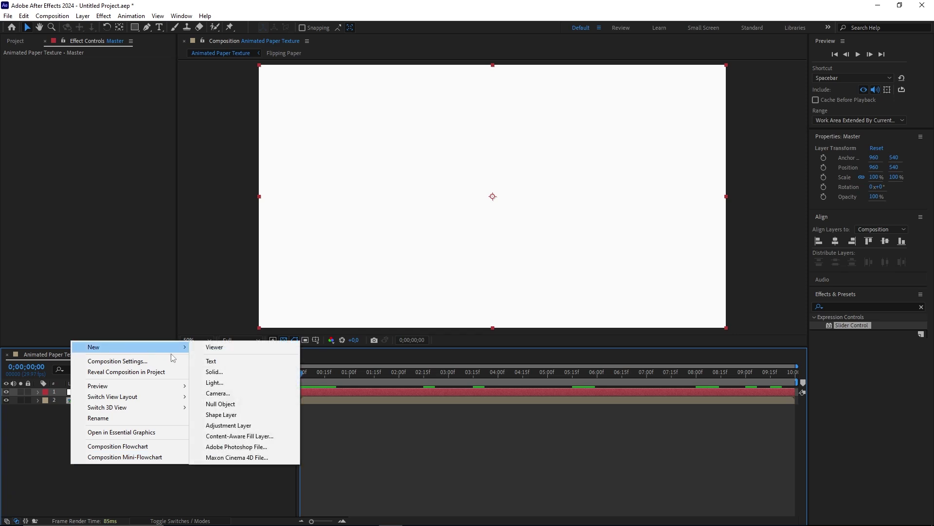
left_click(210, 372)
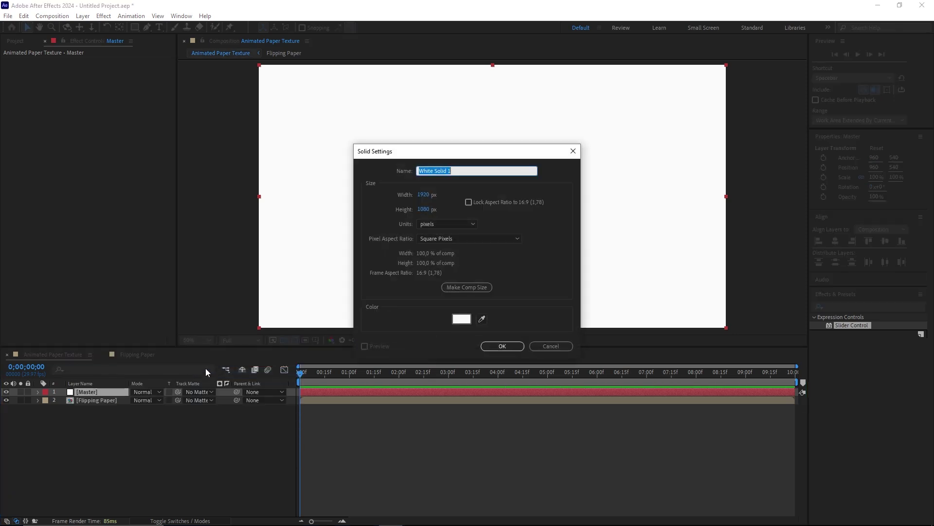
type("Slave")
left_click(486, 348)
left_click_drag(100, 392, 101, 411)
left_click(837, 305)
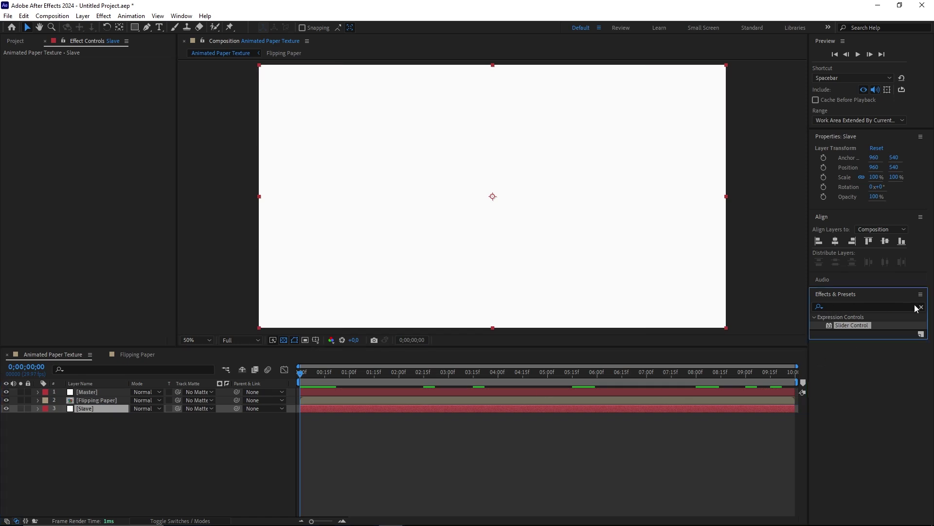
Search for the Fill effect and apply it to the Master and Slave solids.
left_click(921, 307)
left_click(845, 307)
type("fill")
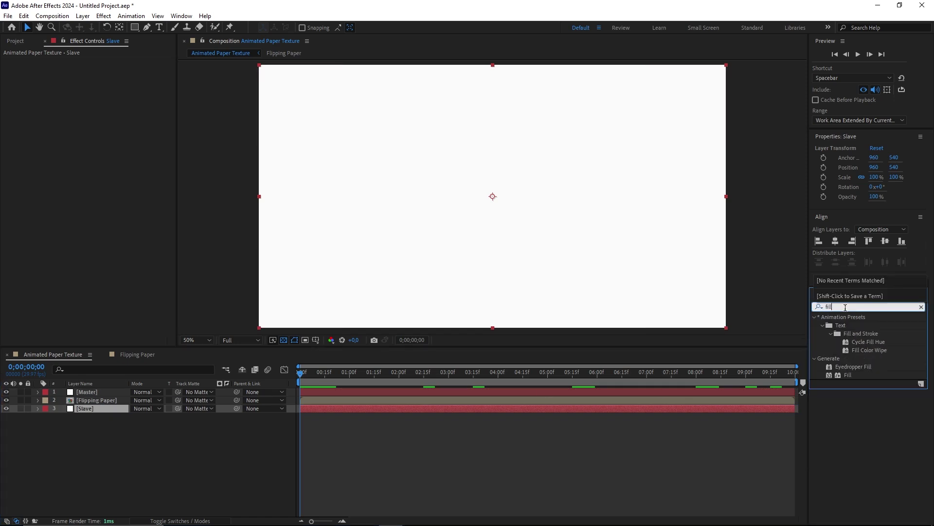
left_click_drag(848, 375, 413, 392)
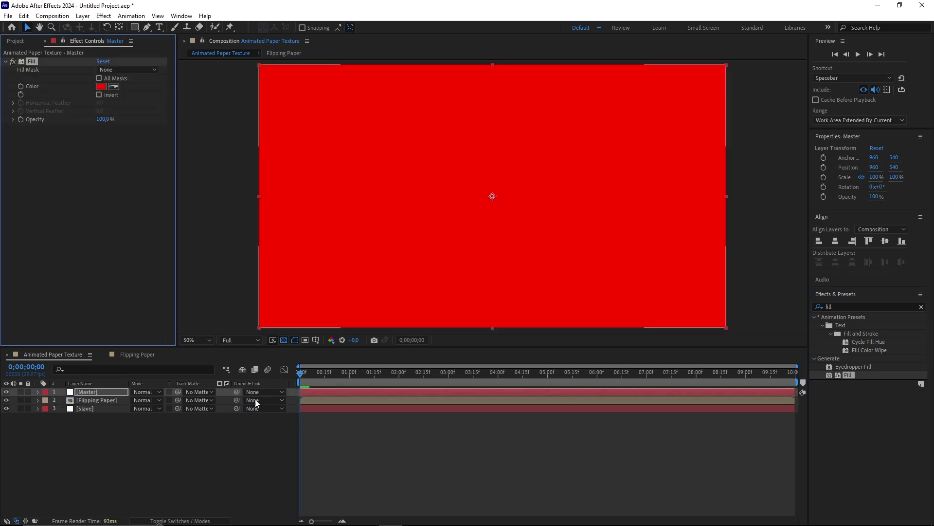
left_click(386, 422)
left_click(84, 409)
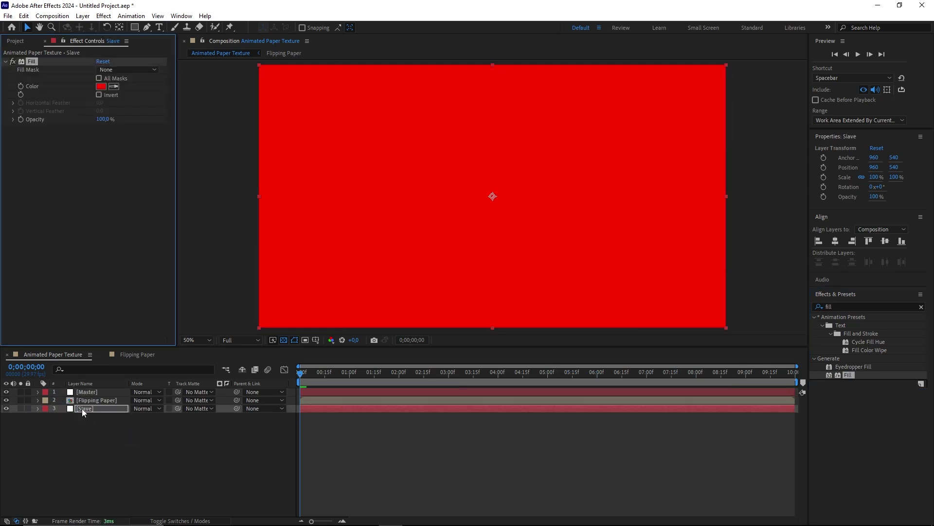
left_click(87, 392)
Set Master's Fill Color to light grey DFDFDF and reveal its Fill properties.
left_click(101, 86)
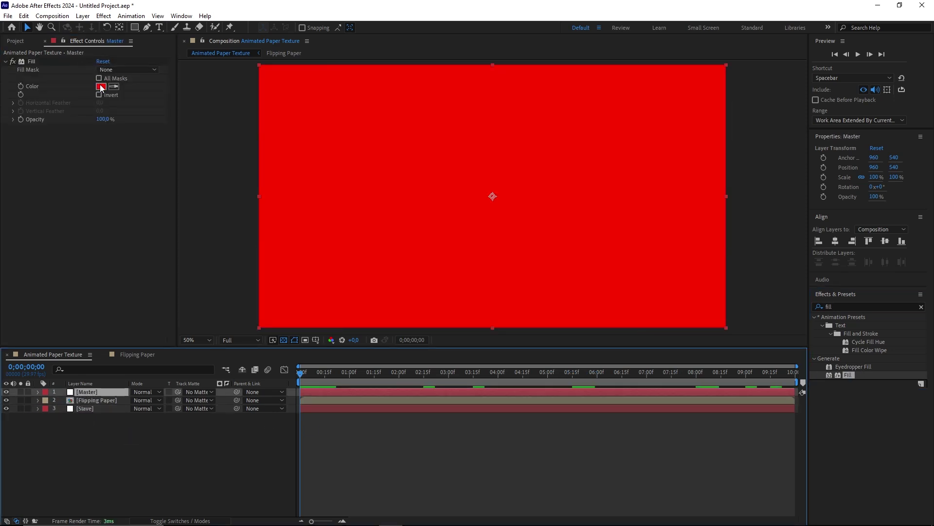
left_click_drag(390, 216, 329, 212)
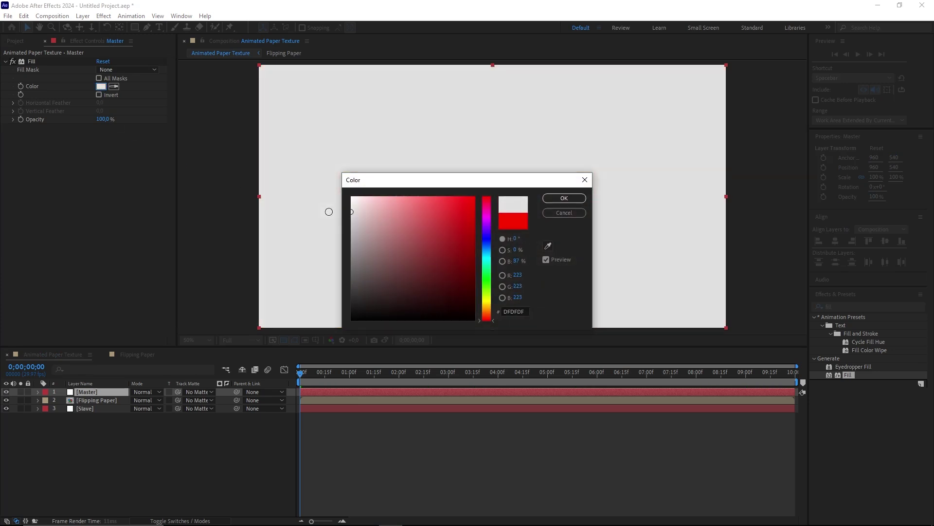
left_click(563, 199)
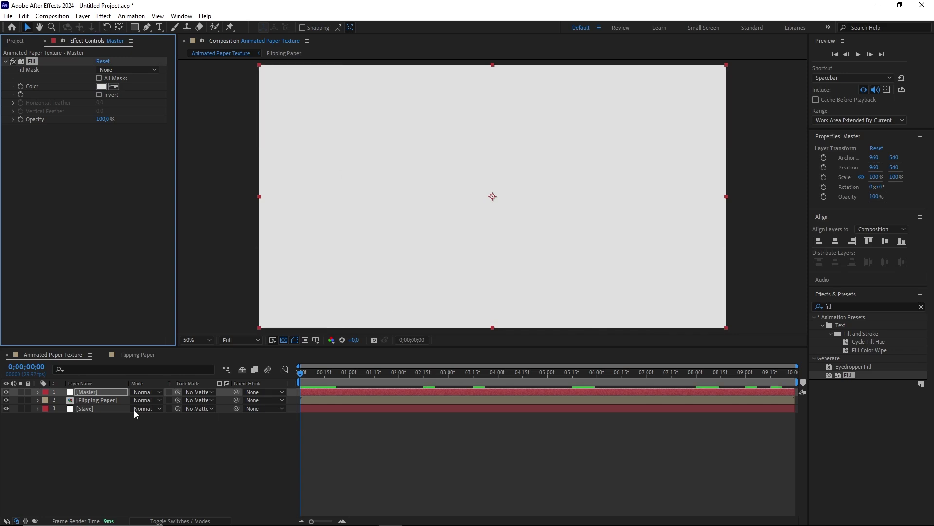
left_click(38, 392)
left_click(46, 400)
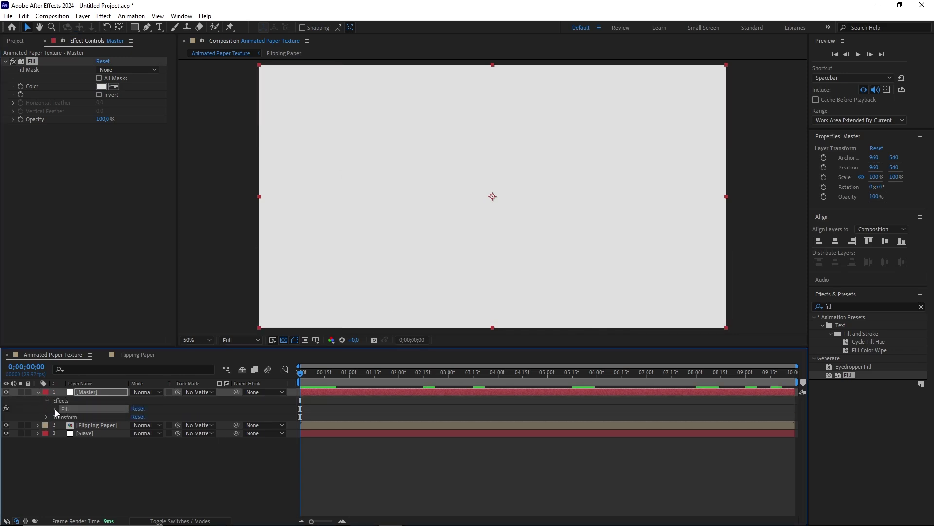
left_click(55, 408)
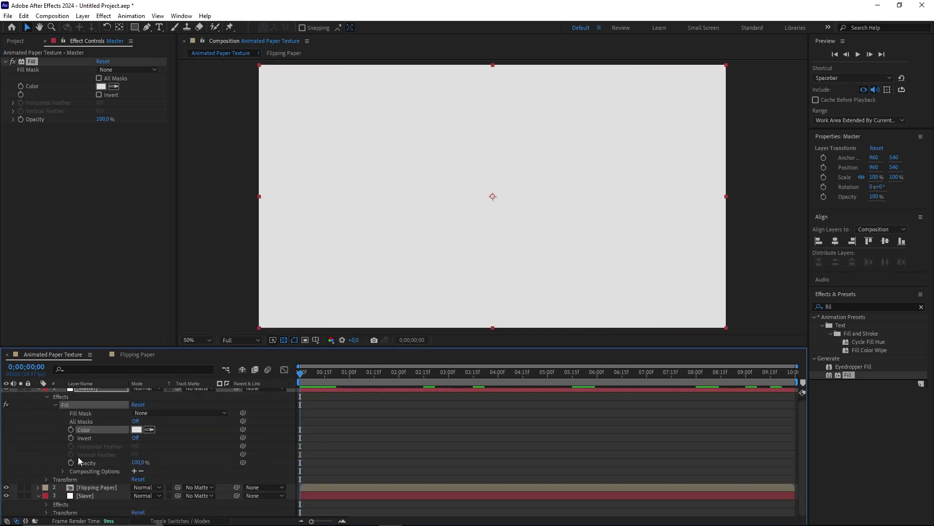
Link Slave's Fill Color to Master's Fill Color with an expression.
left_click(37, 500)
left_click(56, 505)
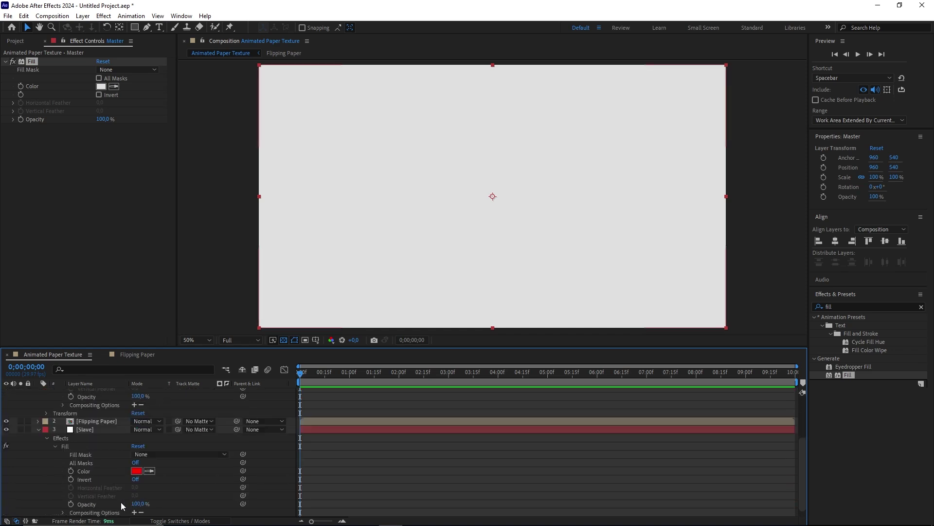
left_click_drag(243, 471, 82, 430)
scroll(69, 487, "down", 1)
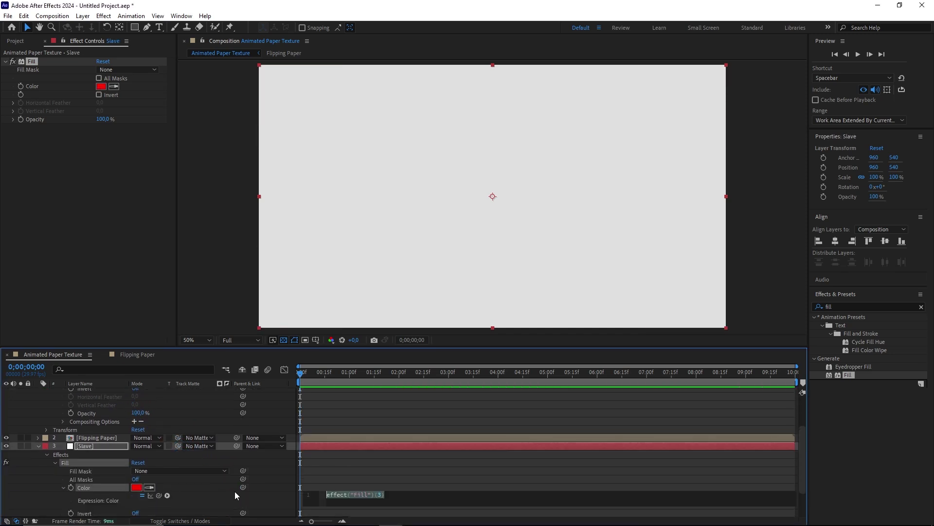
type("thisComp.layer(\"Master\").effect(\"Fill\")(\"Color\");")
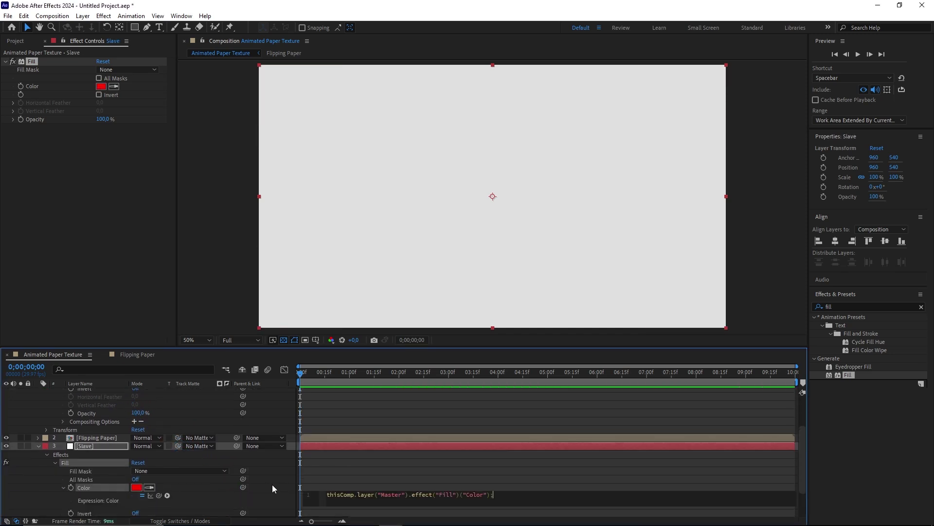
left_click(273, 485)
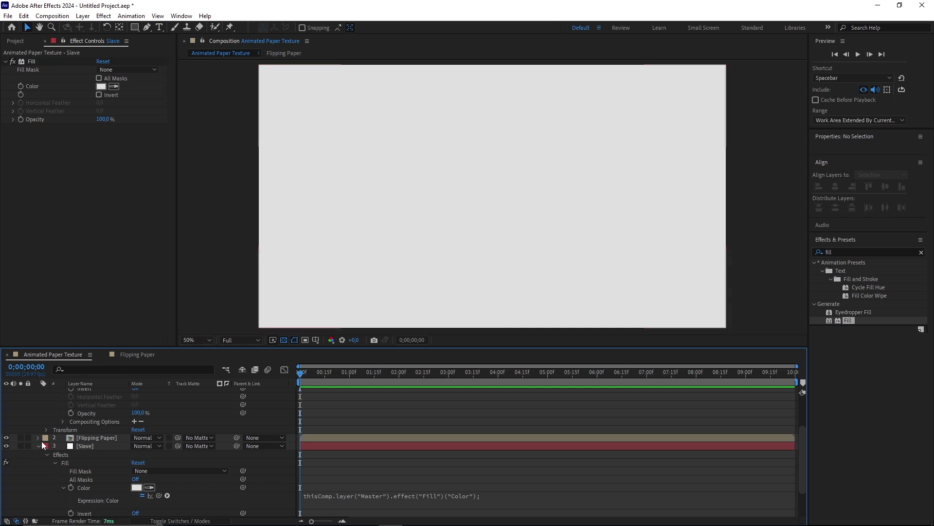
scroll(67, 456, "up", 1)
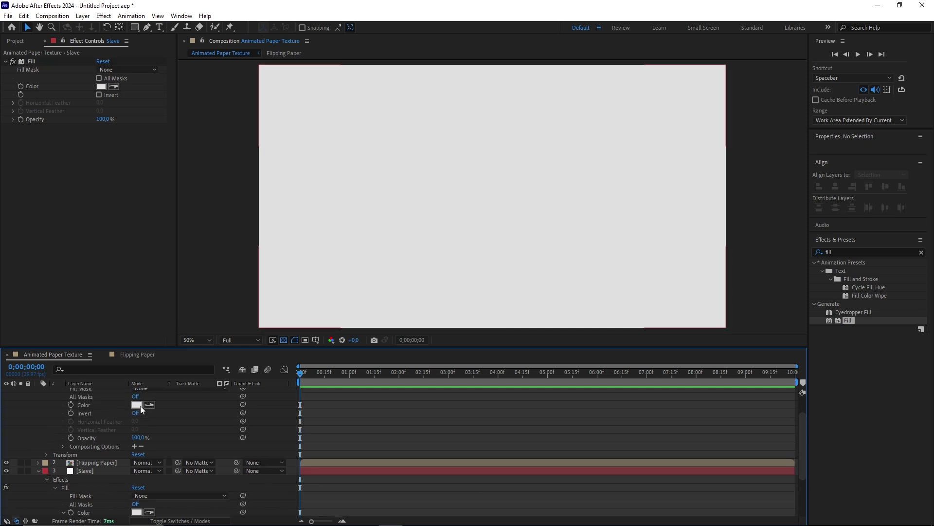
Set the Master layer's blending mode to Multiply and preview the paper texture.
left_click(143, 391)
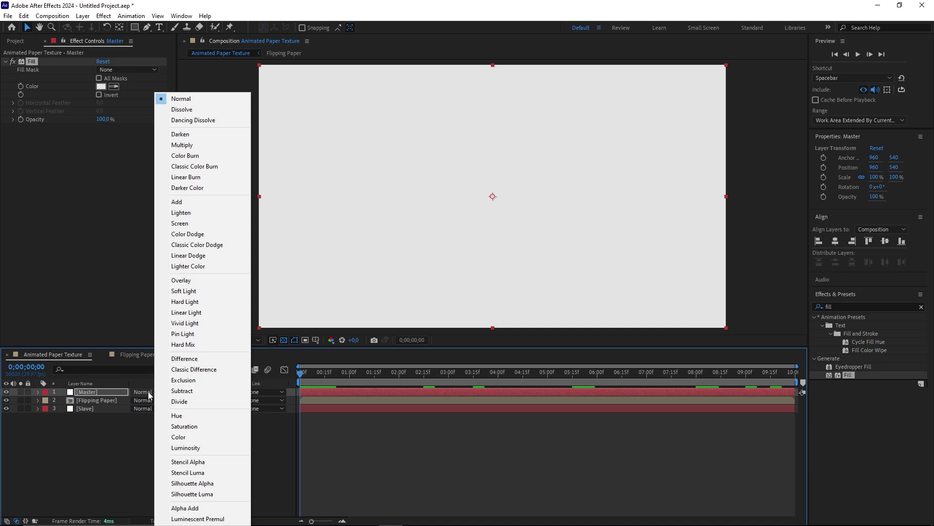
left_click(182, 145)
key("F4")
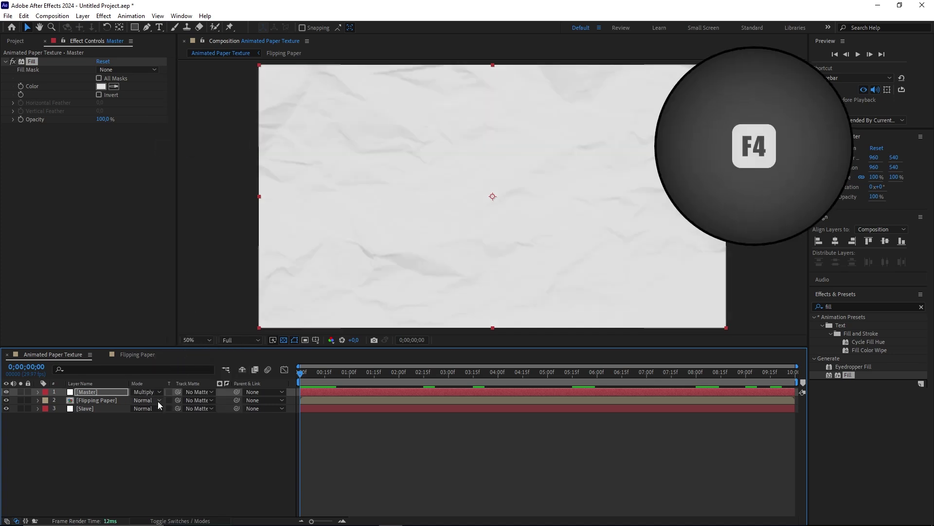
key("F4")
key("F4")
key("F4")
key("F4")
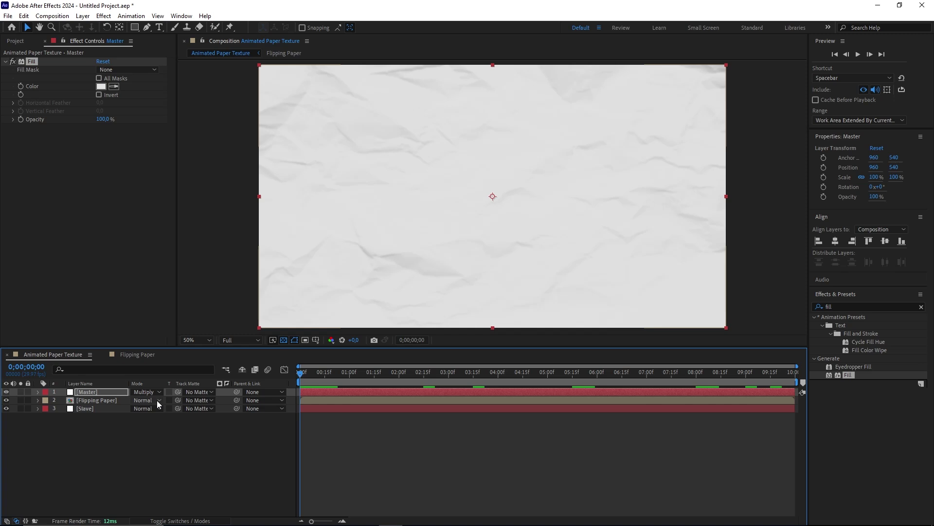
left_click(117, 442)
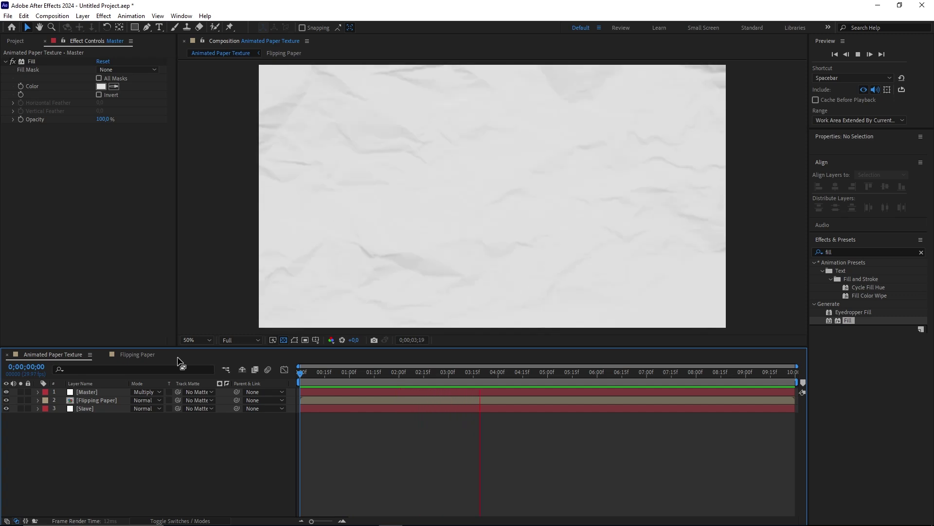
key("space")
Create a new solid named Grid at the top of the layer stack.
right_click(236, 442)
mouse_move(270, 326)
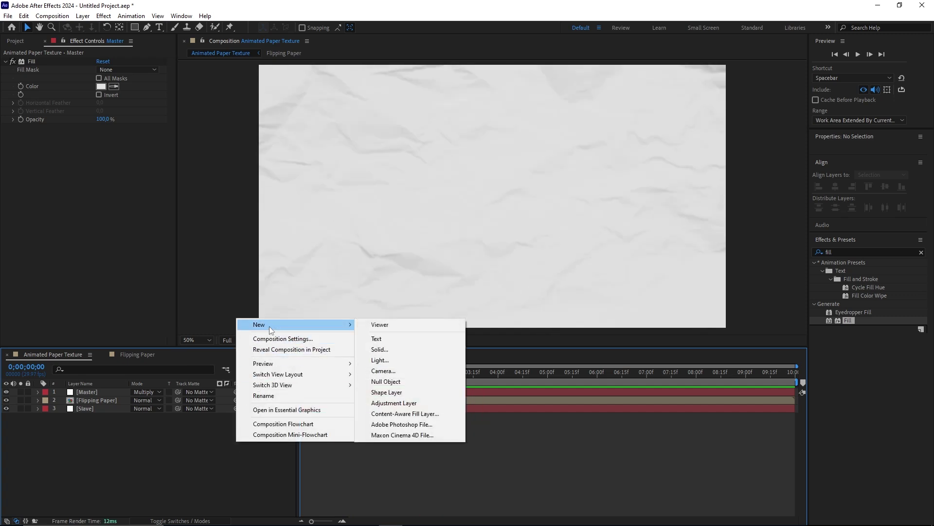
left_click(375, 349)
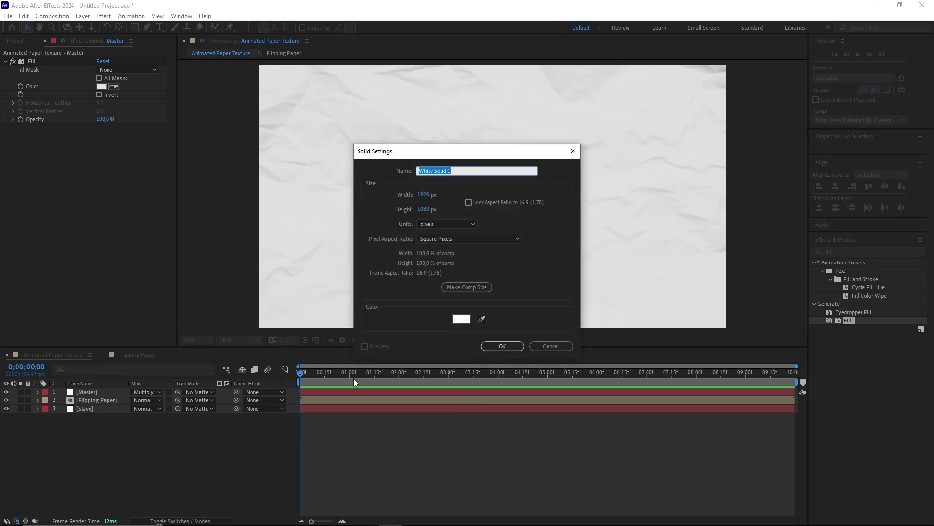
type("Grid")
key("Return")
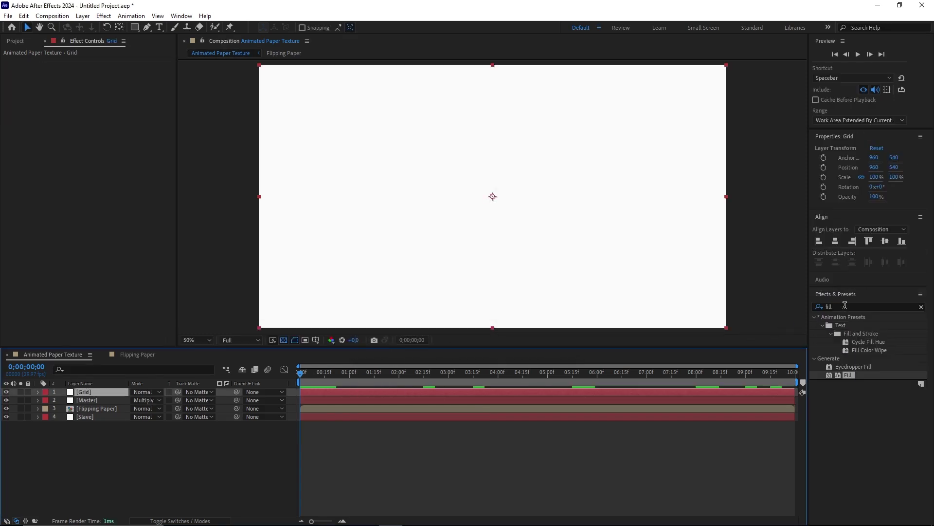
Apply the Grid effect to the Grid layer with Size From set to Width Slider.
left_click(845, 305)
type("grid")
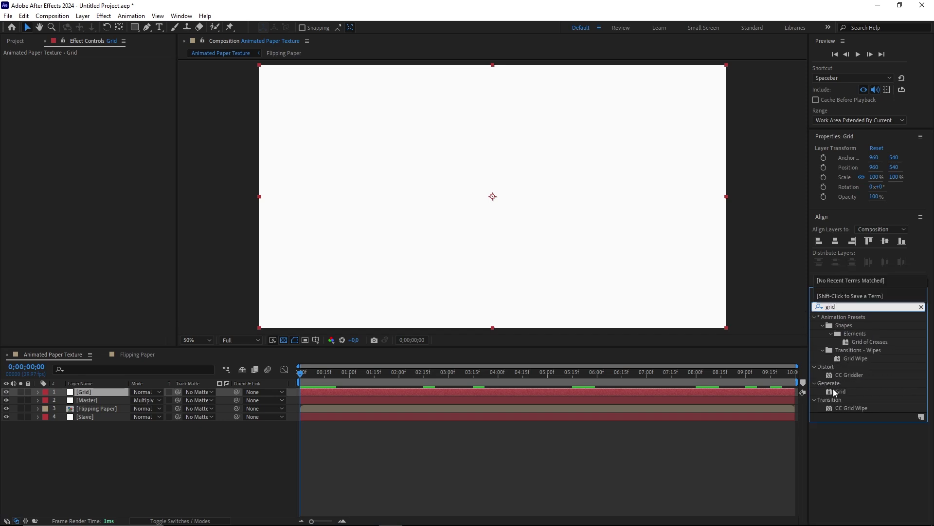
left_click_drag(835, 392, 107, 393)
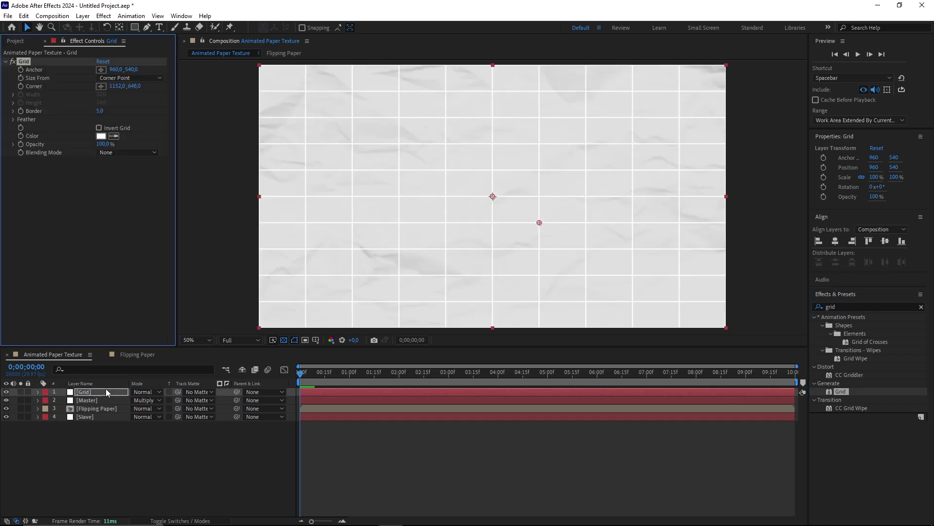
left_click(127, 79)
left_click(129, 99)
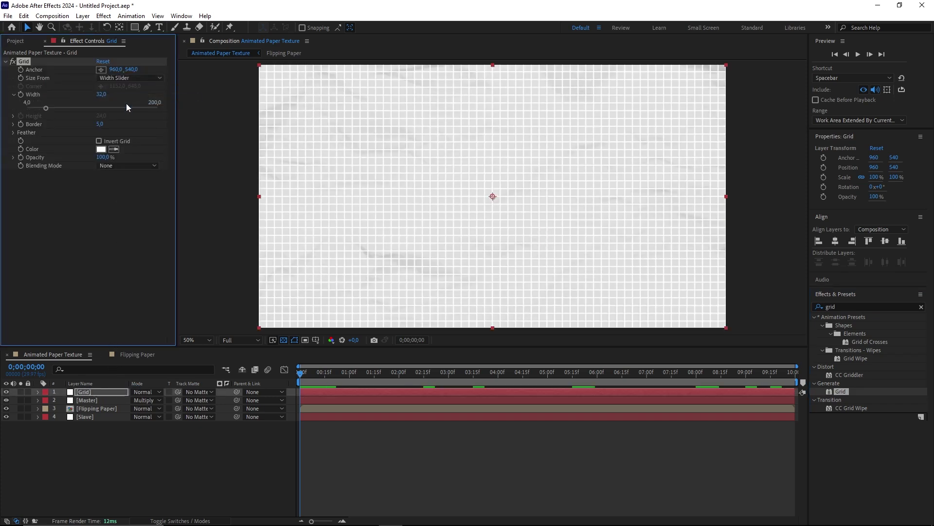
Set the grid Border to 1 and its line colour to grey 9B9B9B.
left_click(101, 124)
type("1")
key("Return")
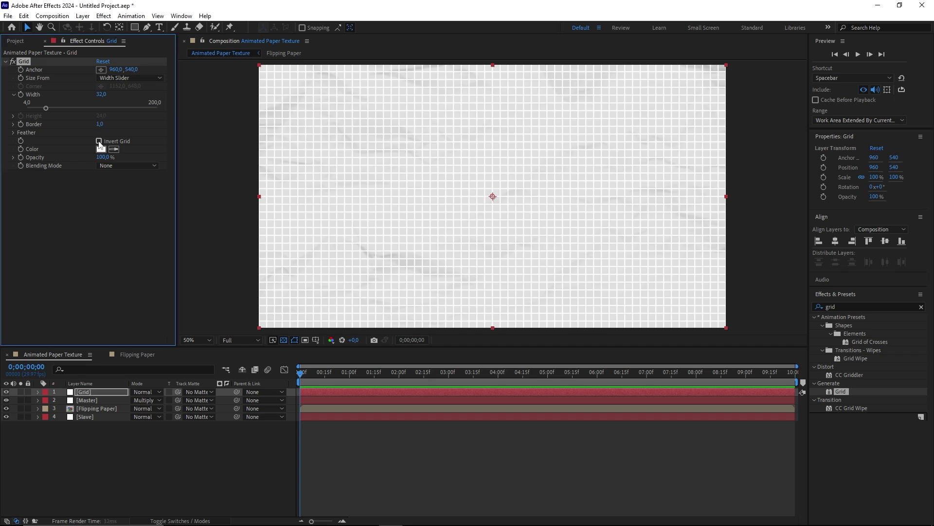
left_click(101, 149)
left_click_drag(365, 209, 284, 246)
left_click(564, 198)
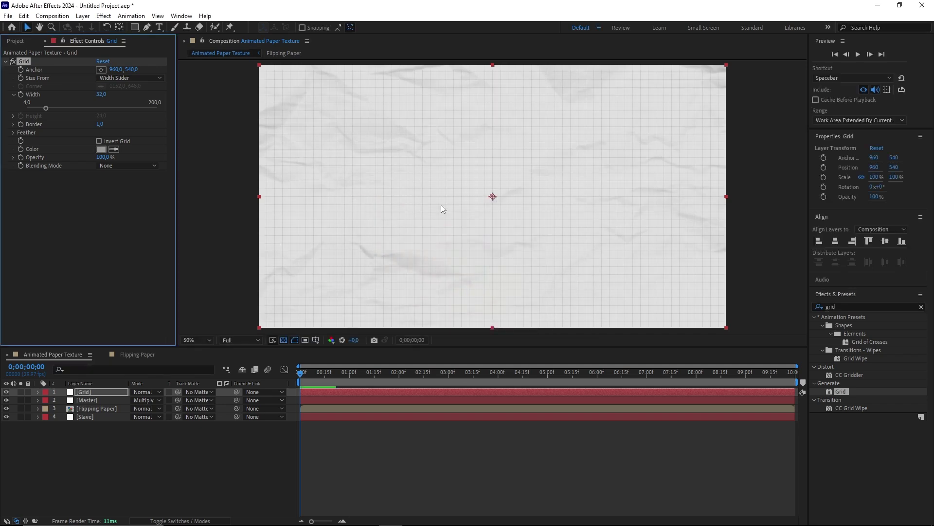
Apply Roughen Edges to the Grid layer with Edge Type Spiky and Border 0.
left_click(841, 305)
left_click_drag(842, 305, 818, 311)
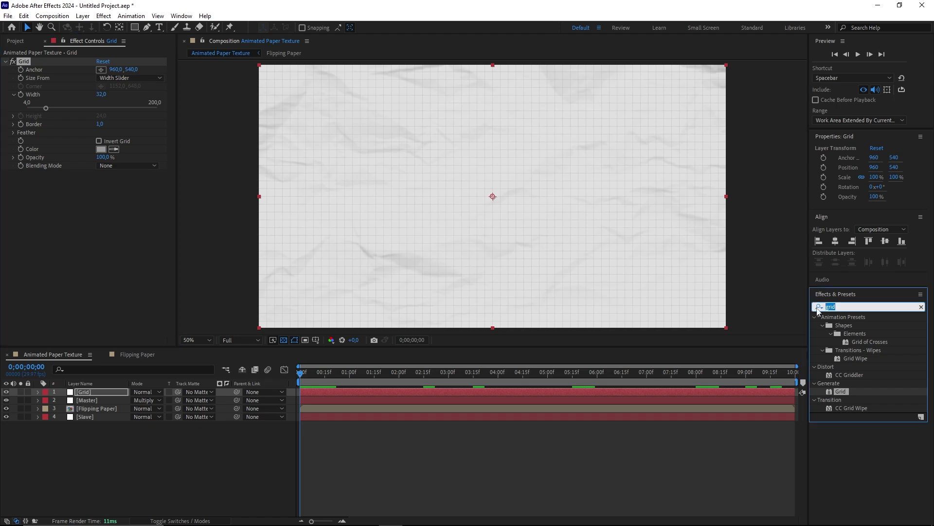
type("Roug")
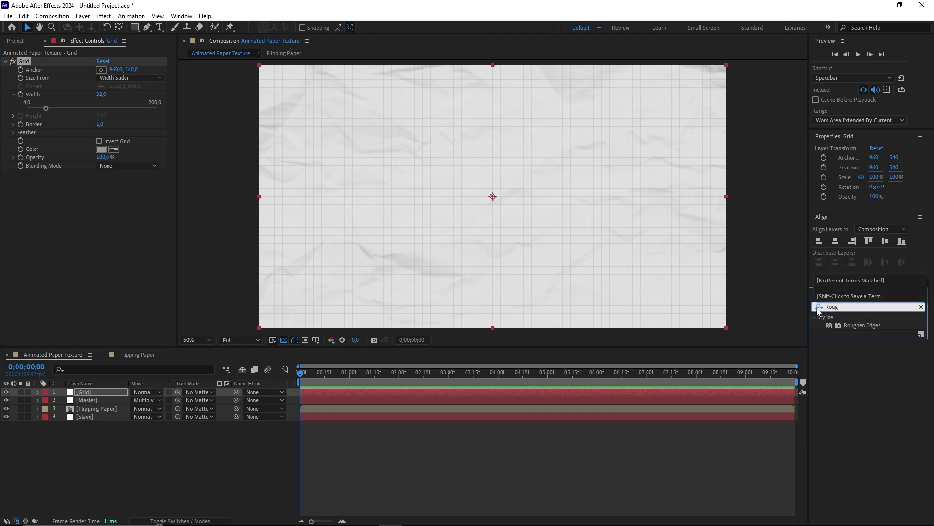
double_click(857, 324)
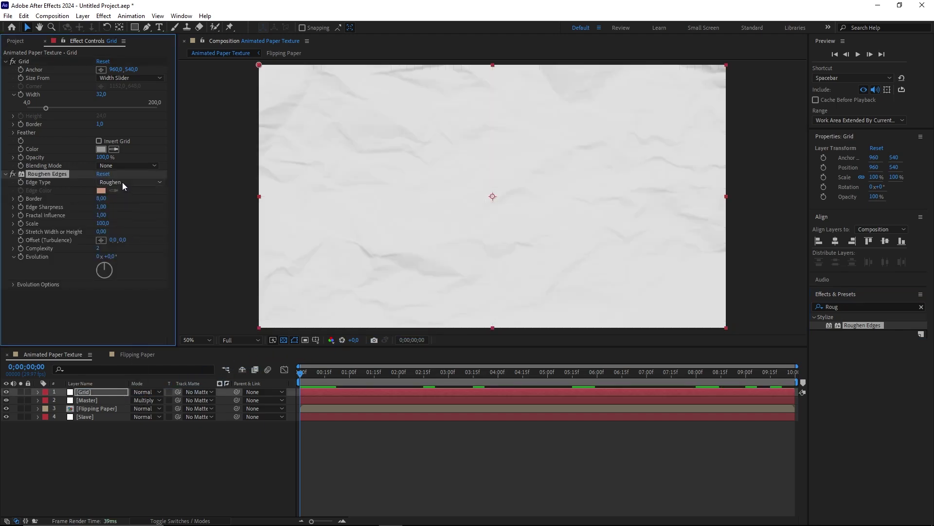
left_click(123, 183)
left_click(128, 225)
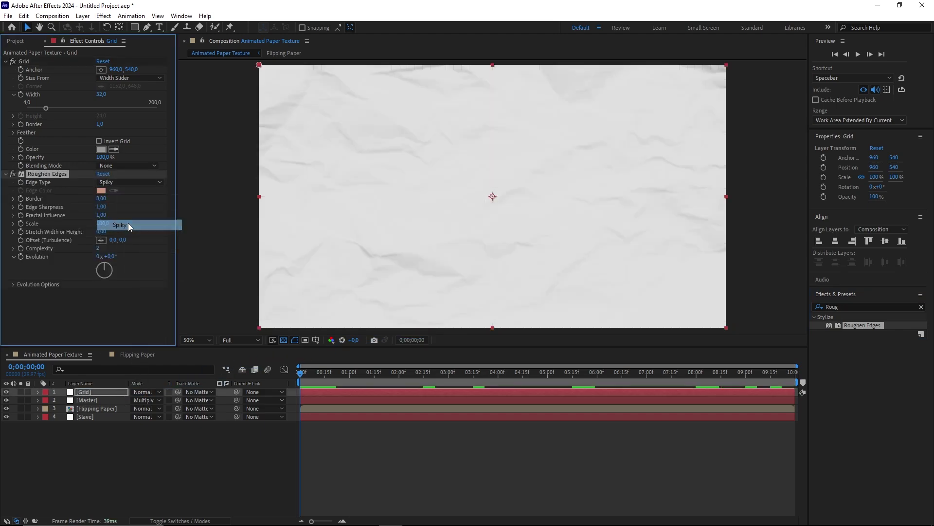
left_click(100, 198)
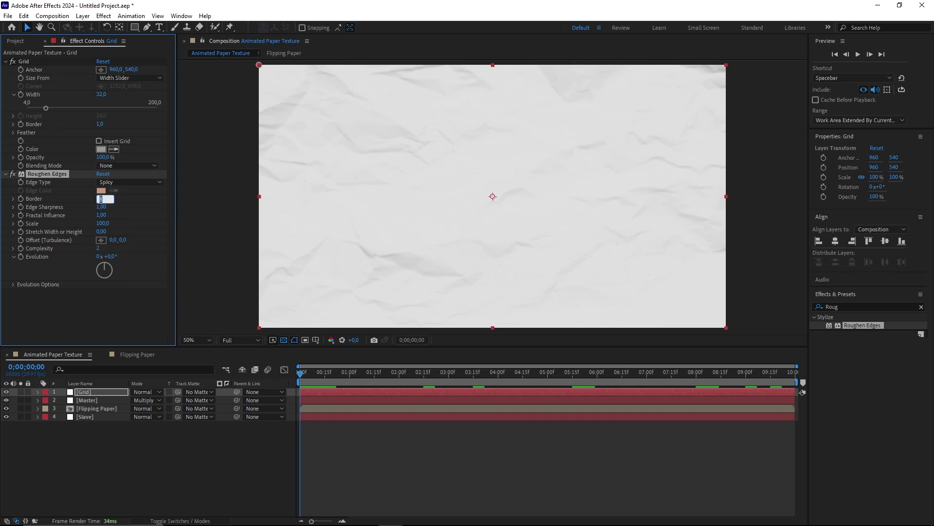
key("Return")
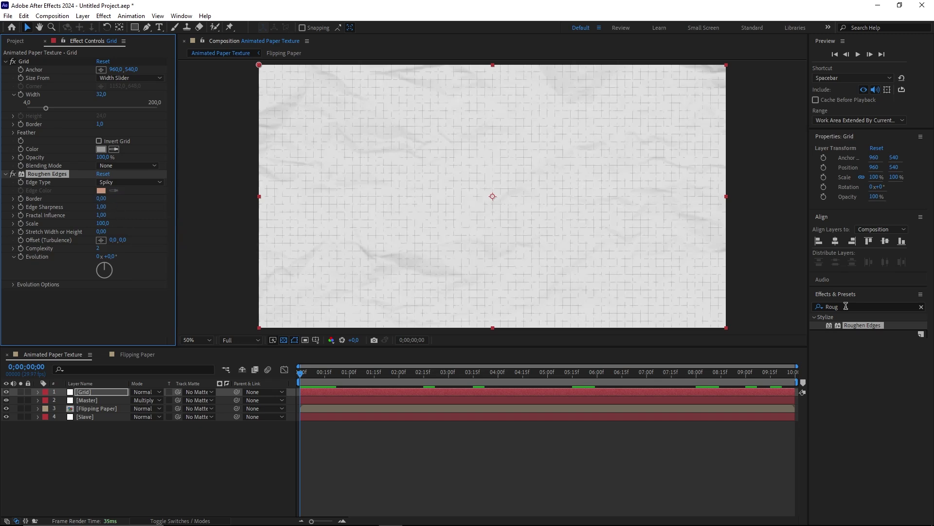
Add Turbulent Displace to Grid with Cross Displacement, Amount 15 and Size 10.
left_click(855, 310)
type("turbu")
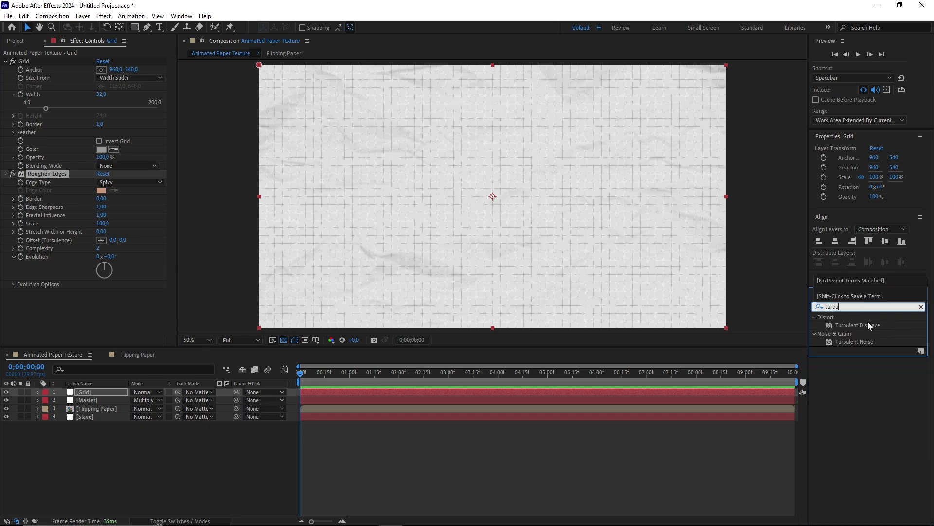
left_click_drag(865, 324, 113, 393)
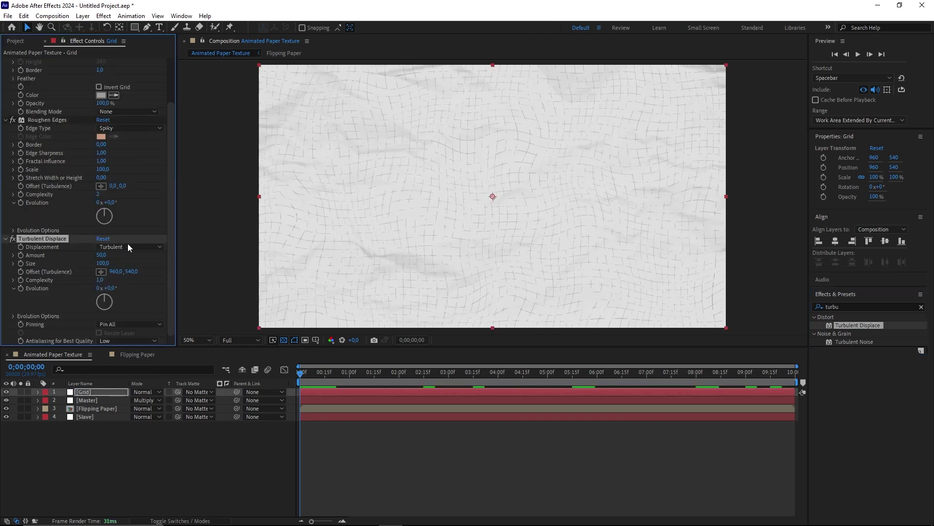
left_click(130, 248)
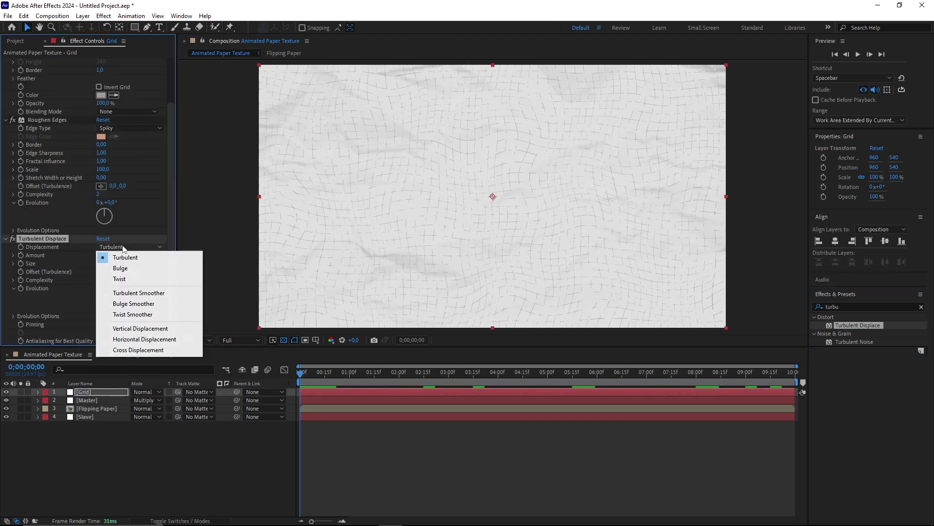
left_click(146, 353)
left_click(101, 255)
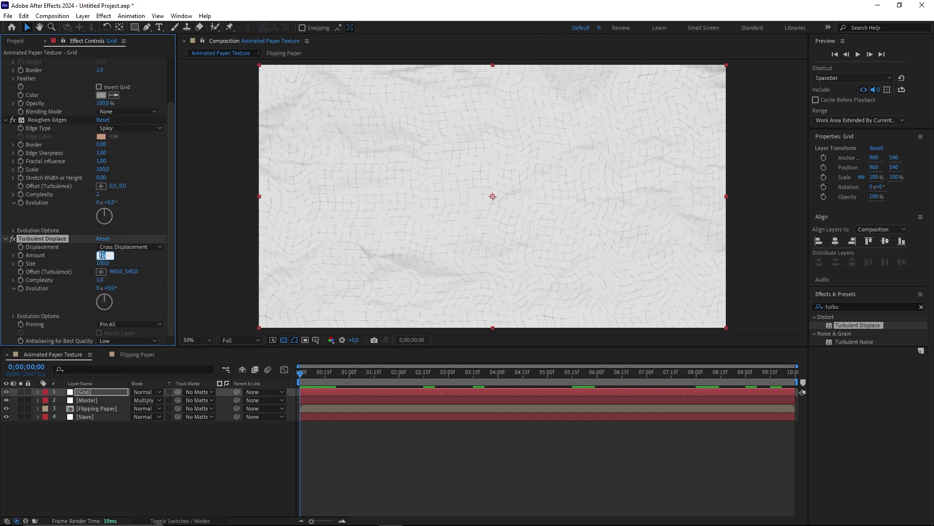
type("15")
key("Return")
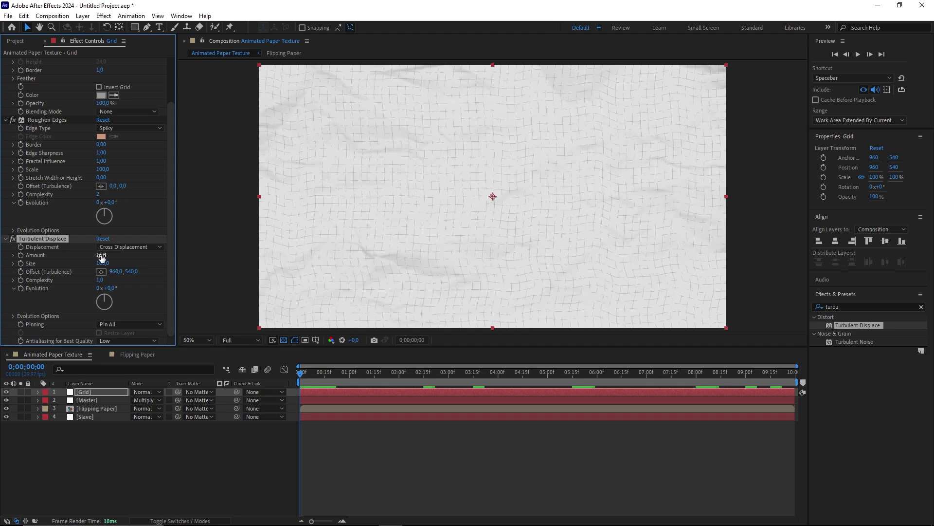
left_click(102, 263)
type("10")
key("Return")
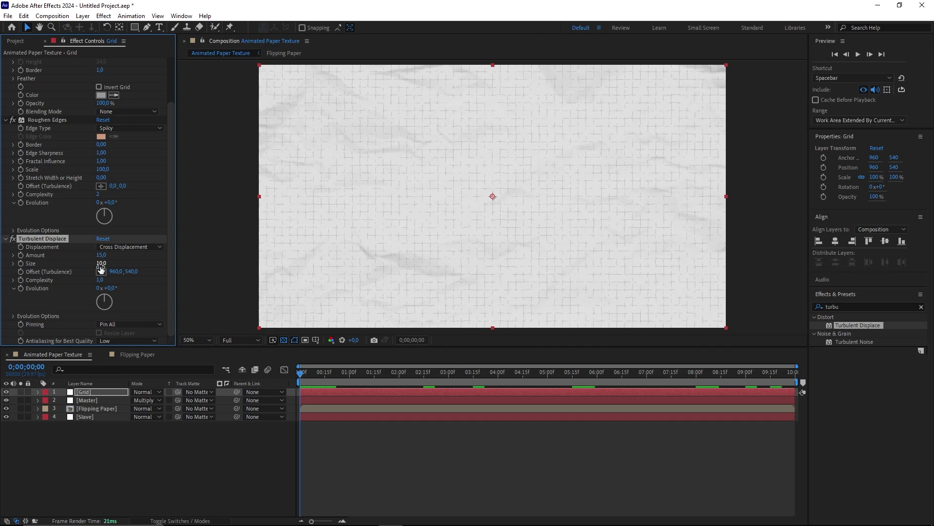
Add Gaussian Blur with Blurriness 2 to the Grid layer and preview the animation.
double_click(857, 307)
type("Gaus")
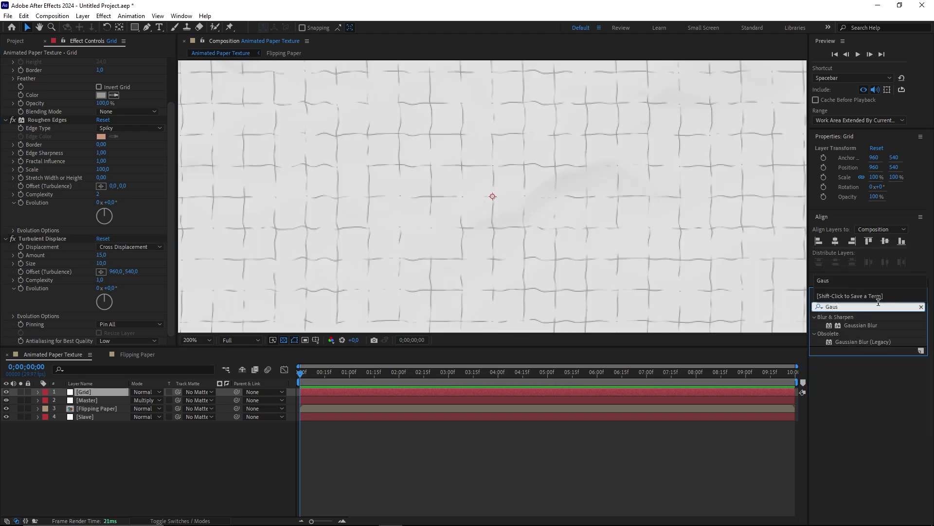
left_click_drag(858, 326, 103, 394)
left_click(100, 324)
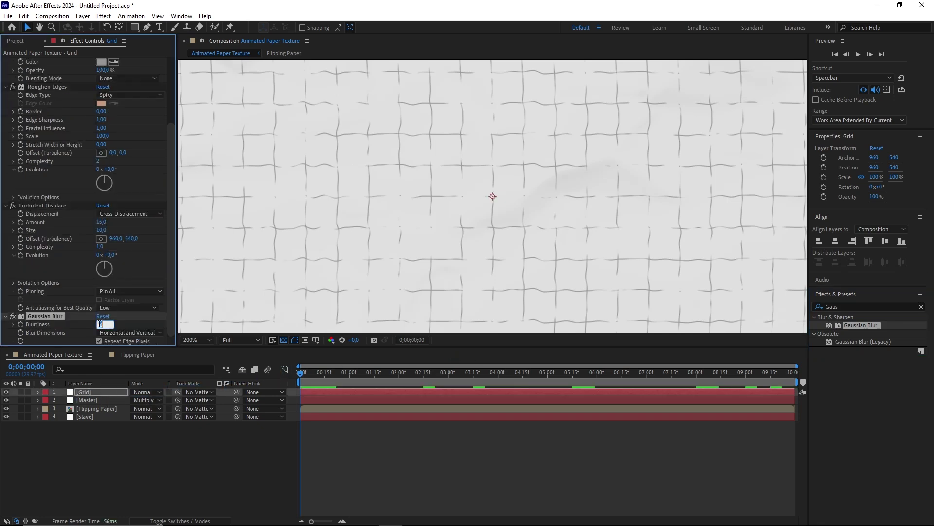
key("Return")
key("comma")
key("comma")
key("comma")
key("space")
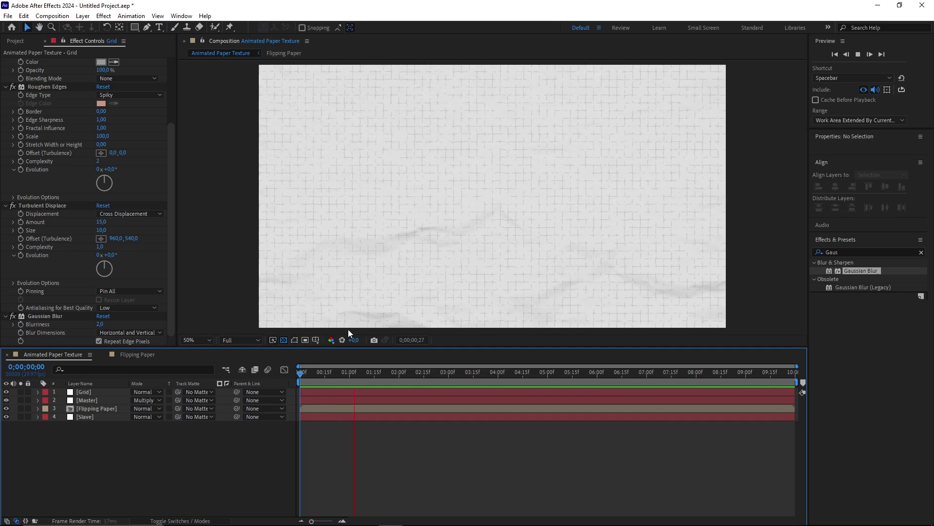
key("space")
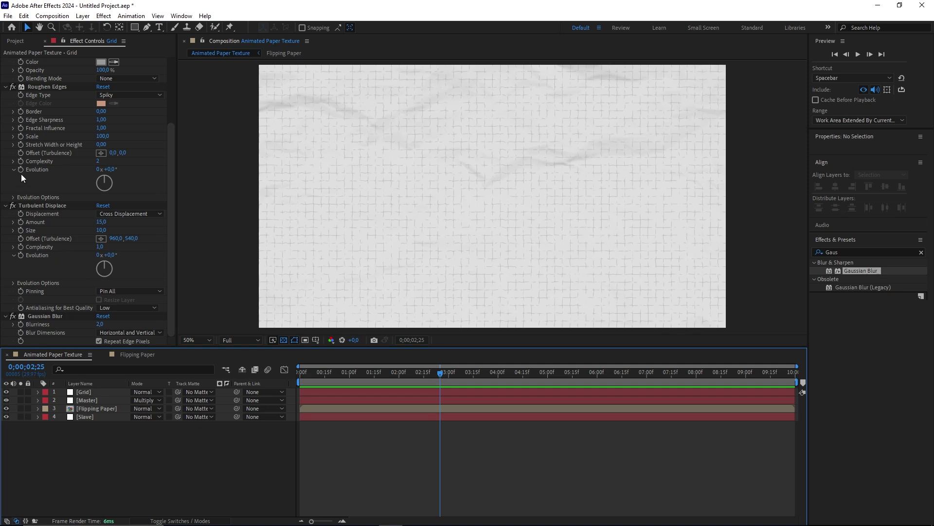
Start a Random Seed expression on Roughen Edges referencing the Flipping Paper layer.
left_click(12, 197)
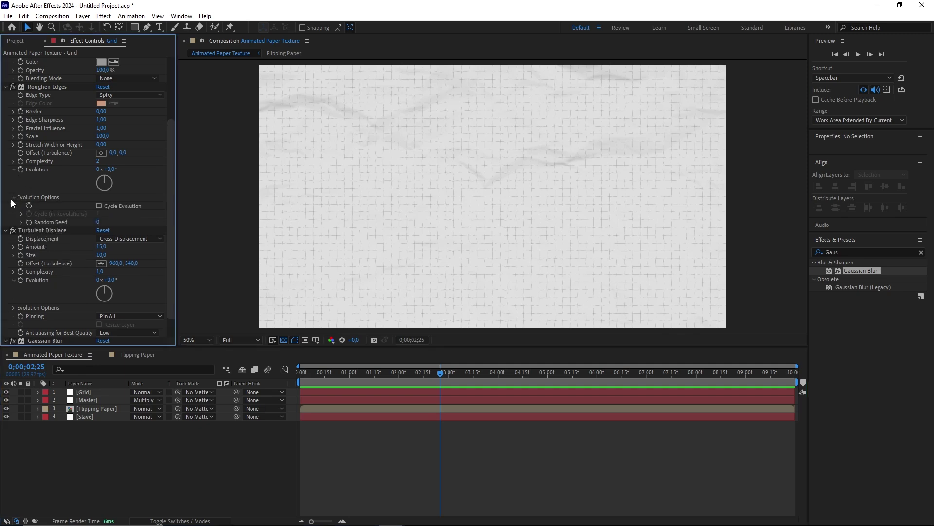
left_click(28, 223, "alt")
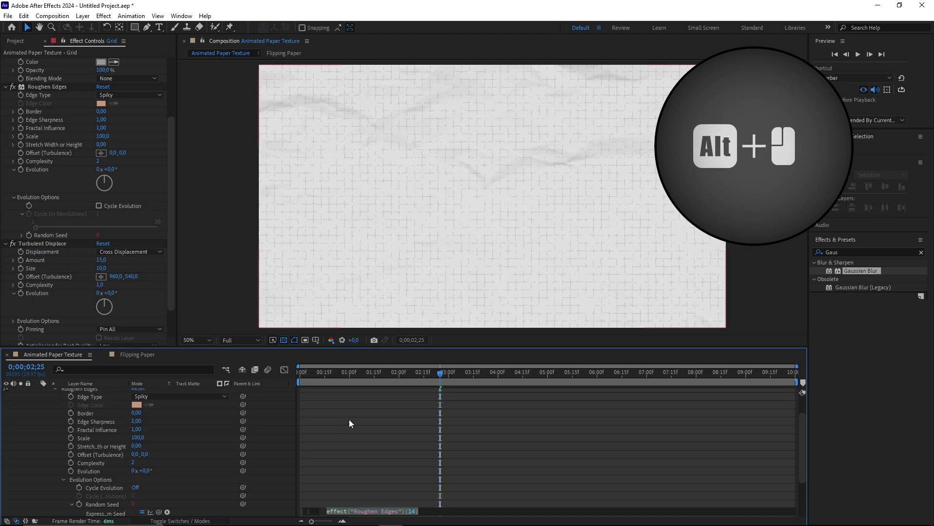
scroll(335, 487, "down", 3)
type("this")
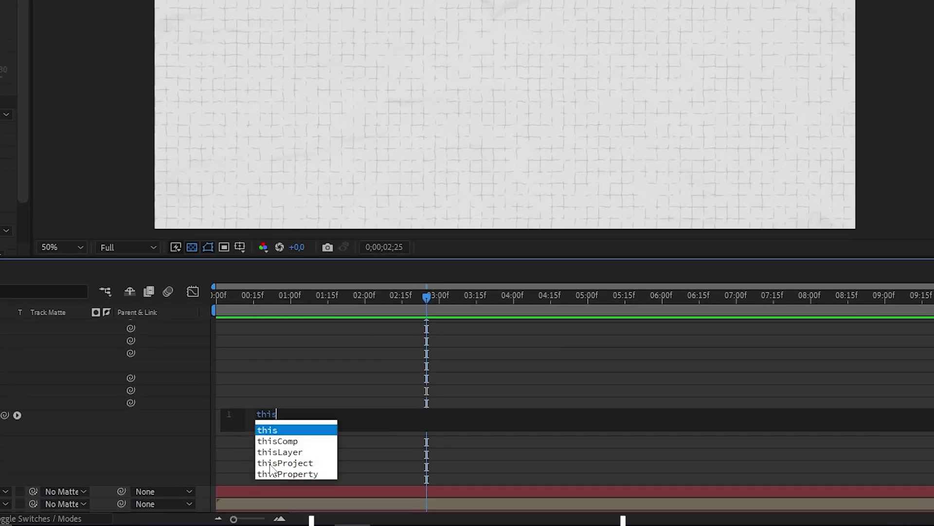
type("Comp.layer()")
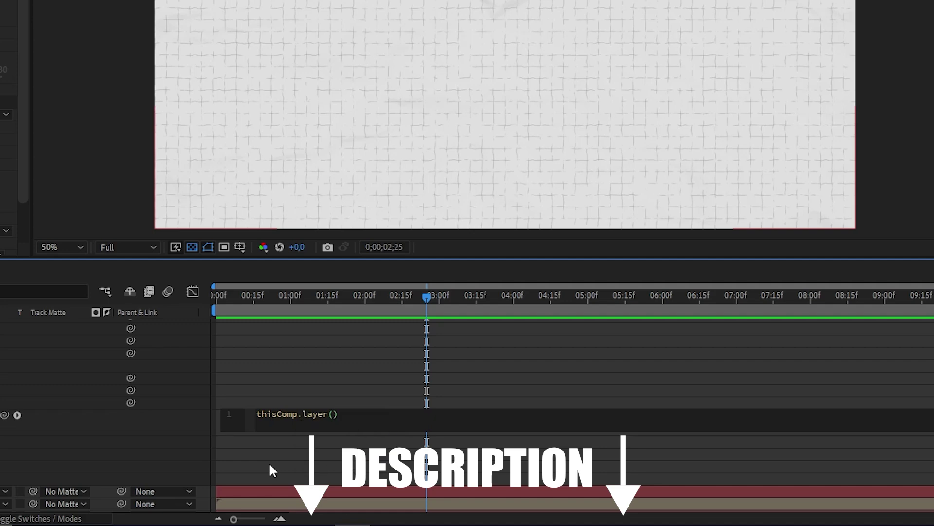
type("\"")
key("Down")
key("Down")
key("Down")
key("Down")
key("Return")
Finish the expression to read the Settings layer's Slider Control value, then preview.
type(".source.layer()")
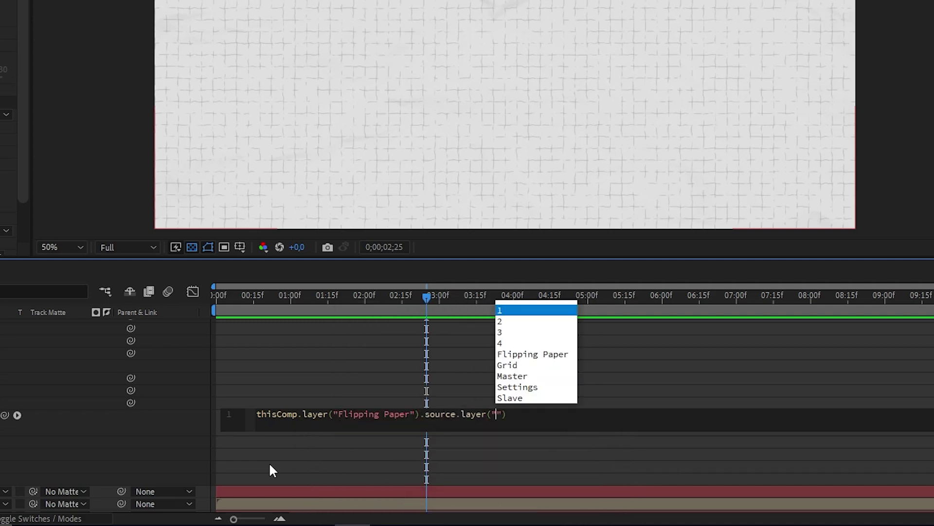
type("S")
key("Return")
type(".effect(")
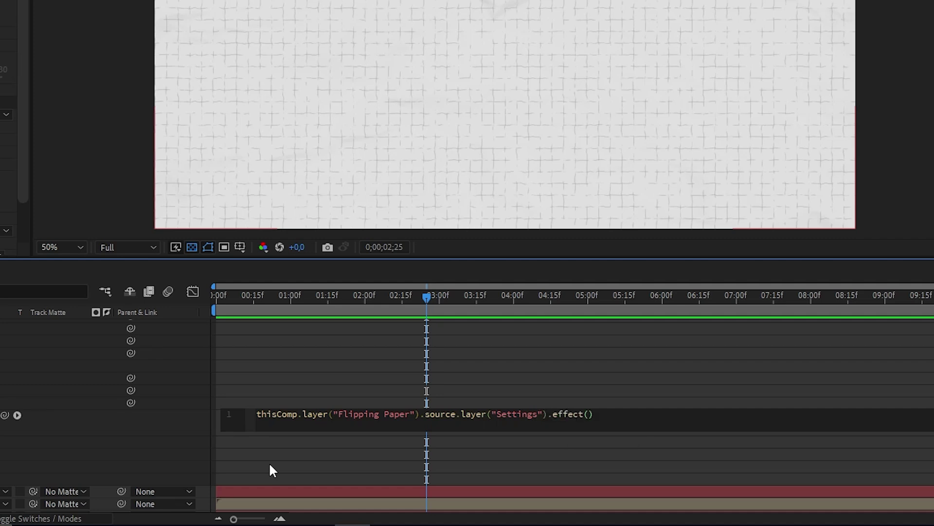
type("\"Sl")
key("Return")
type("(\"Sli")
key("Return")
key("End")
type(";")
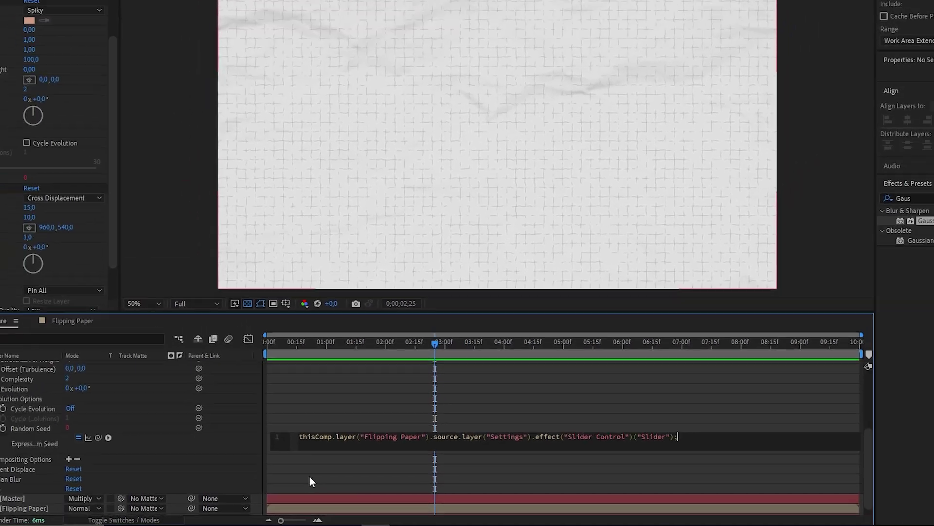
left_click(310, 476)
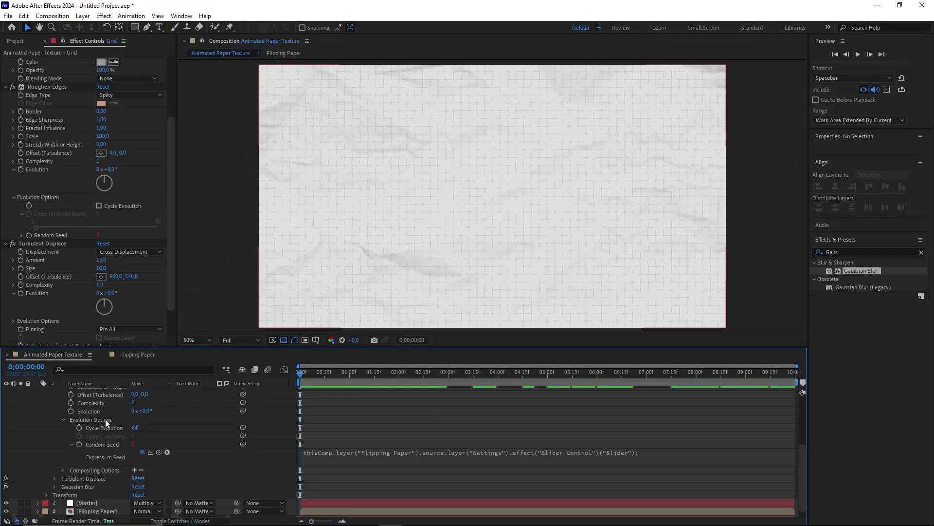
key("space")
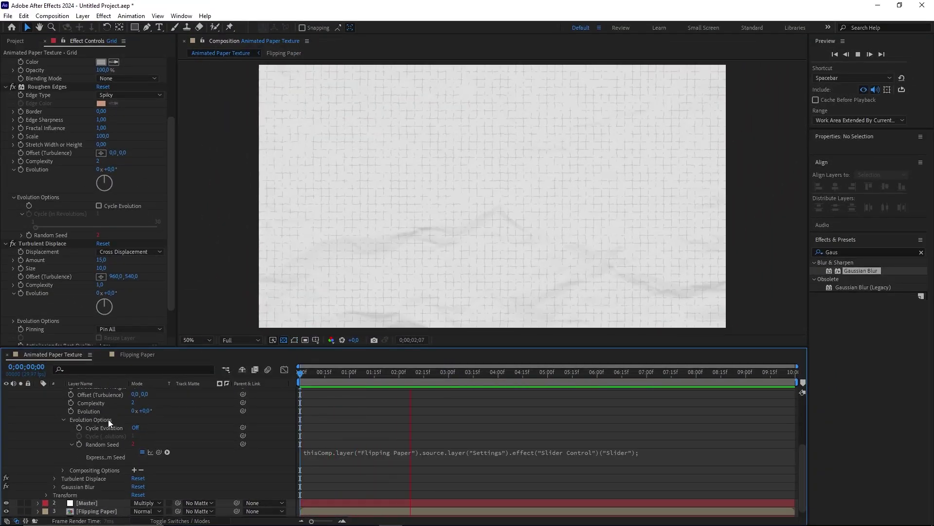
Set the Grid's Size From to Corner Point and move its anchor to 1974, 540.
left_click(109, 419)
key("u")
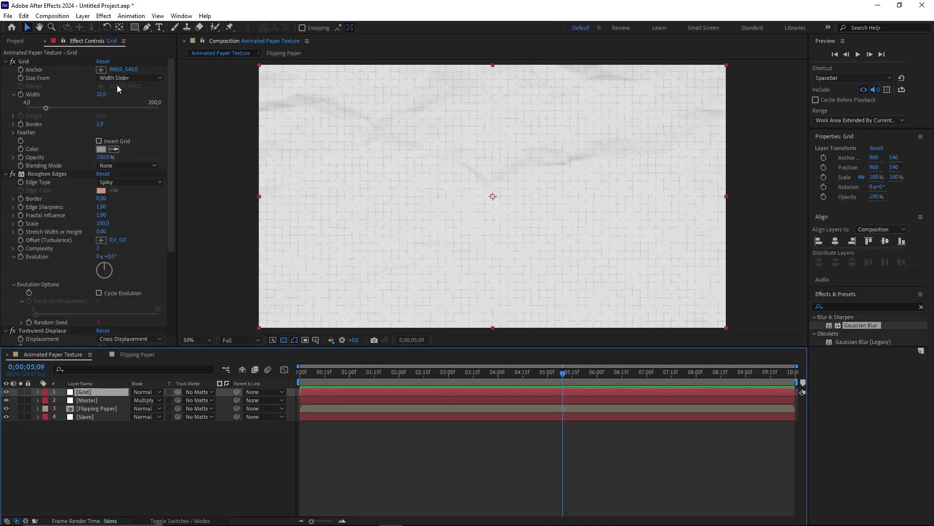
left_click(117, 79)
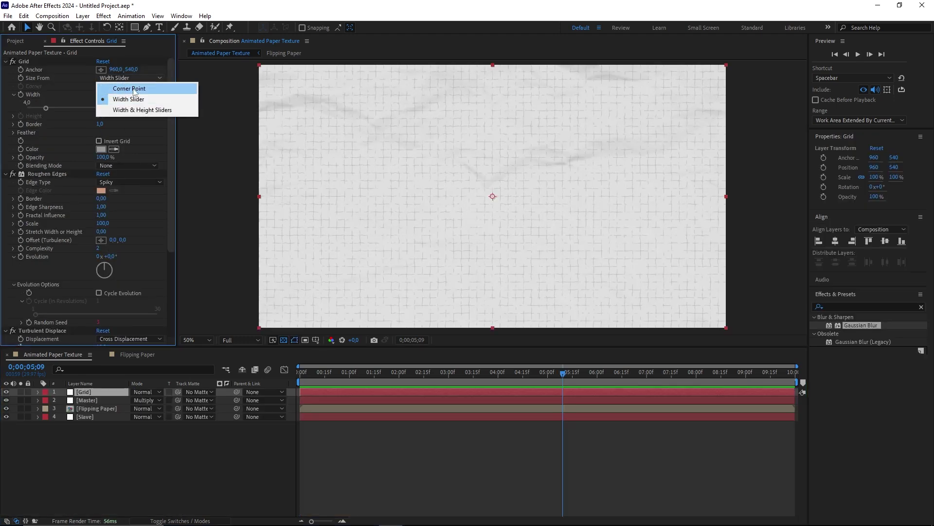
left_click(125, 88)
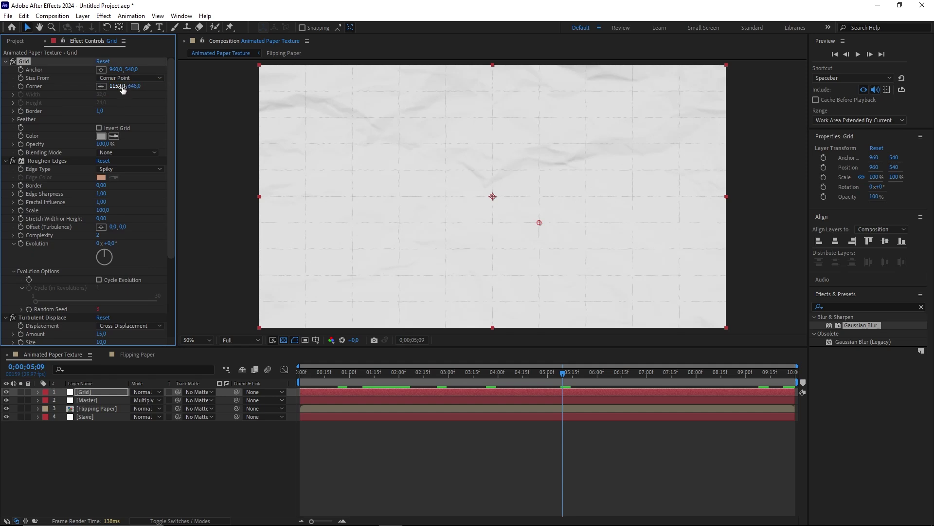
left_click_drag(126, 70, 361, 88)
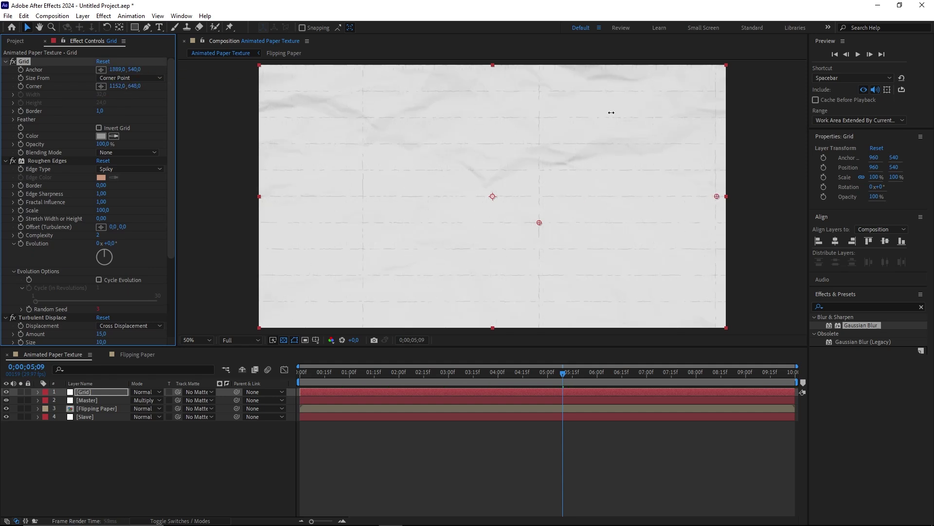
left_click_drag(654, 118, 658, 117)
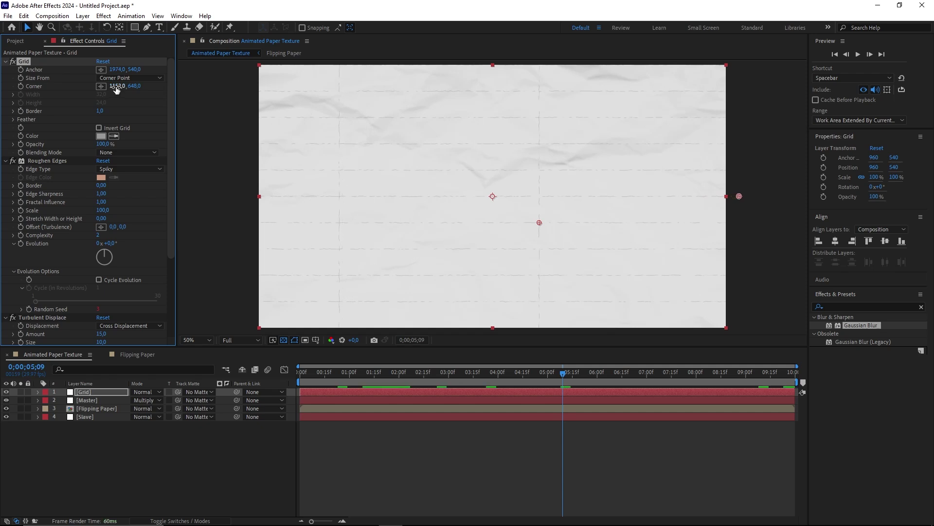